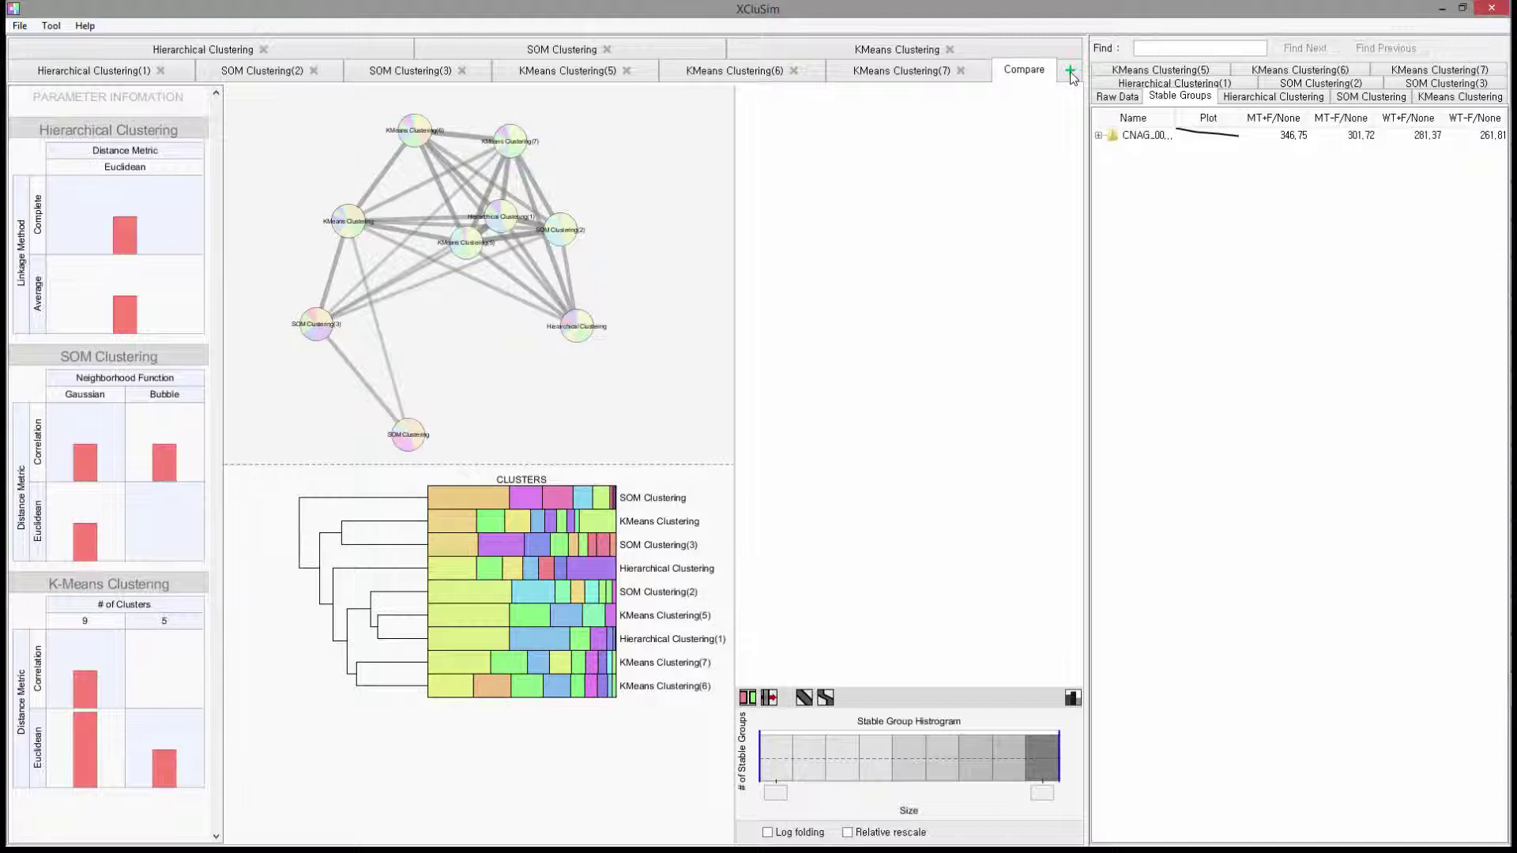
# Run a new EM (Weka) clustering, producing the EM(8) result.
pyautogui.click(1071, 72)
pyautogui.click(370, 143)
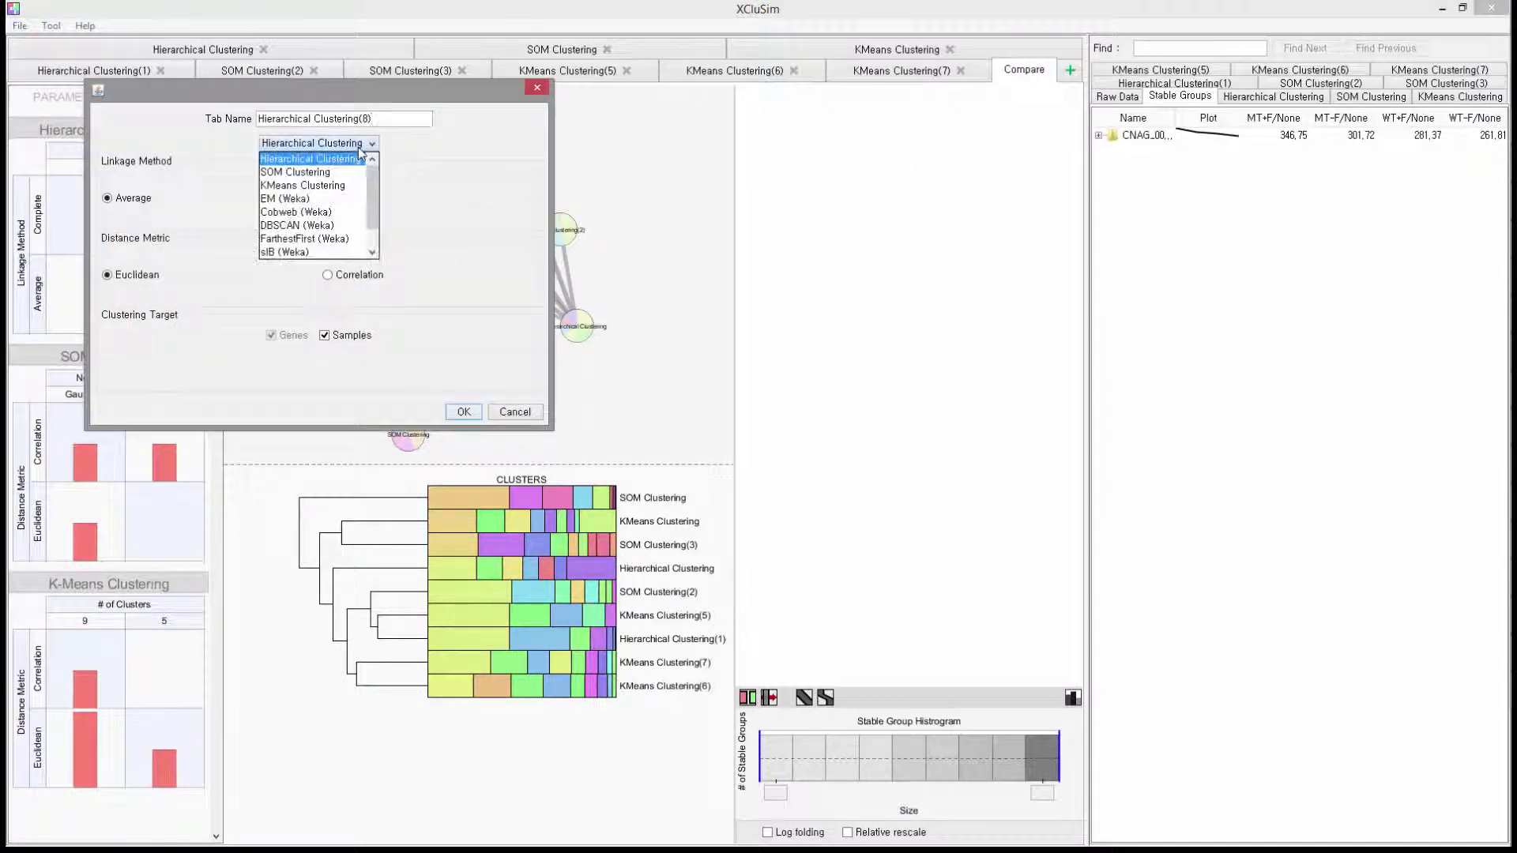
pyautogui.moveTo(375, 179)
pyautogui.mouseDown()
pyautogui.moveTo(377, 224)
pyautogui.moveTo(375, 175)
pyautogui.mouseUp()
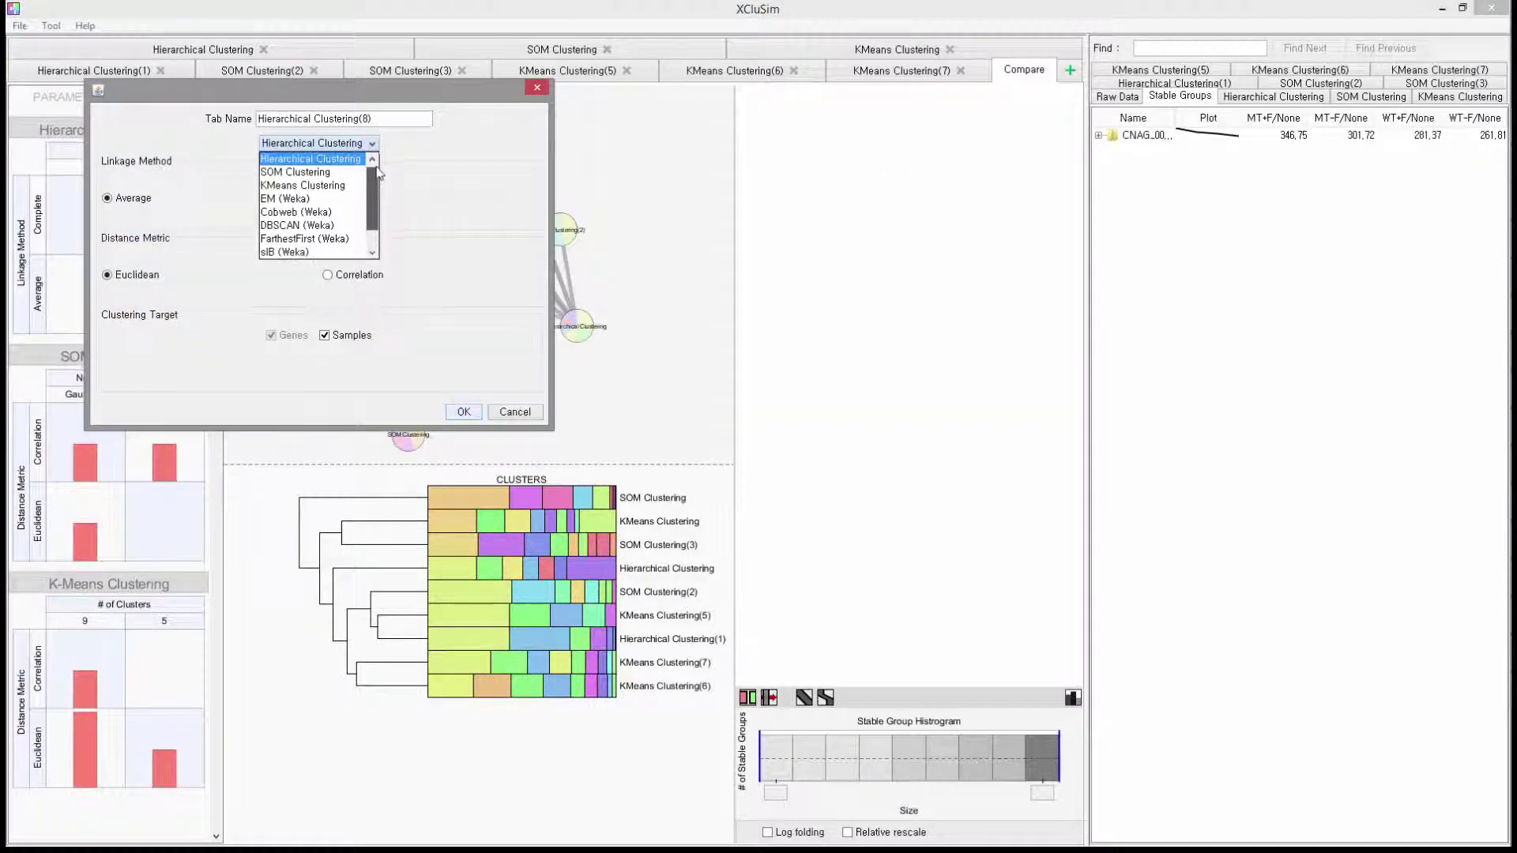
pyautogui.click(319, 199)
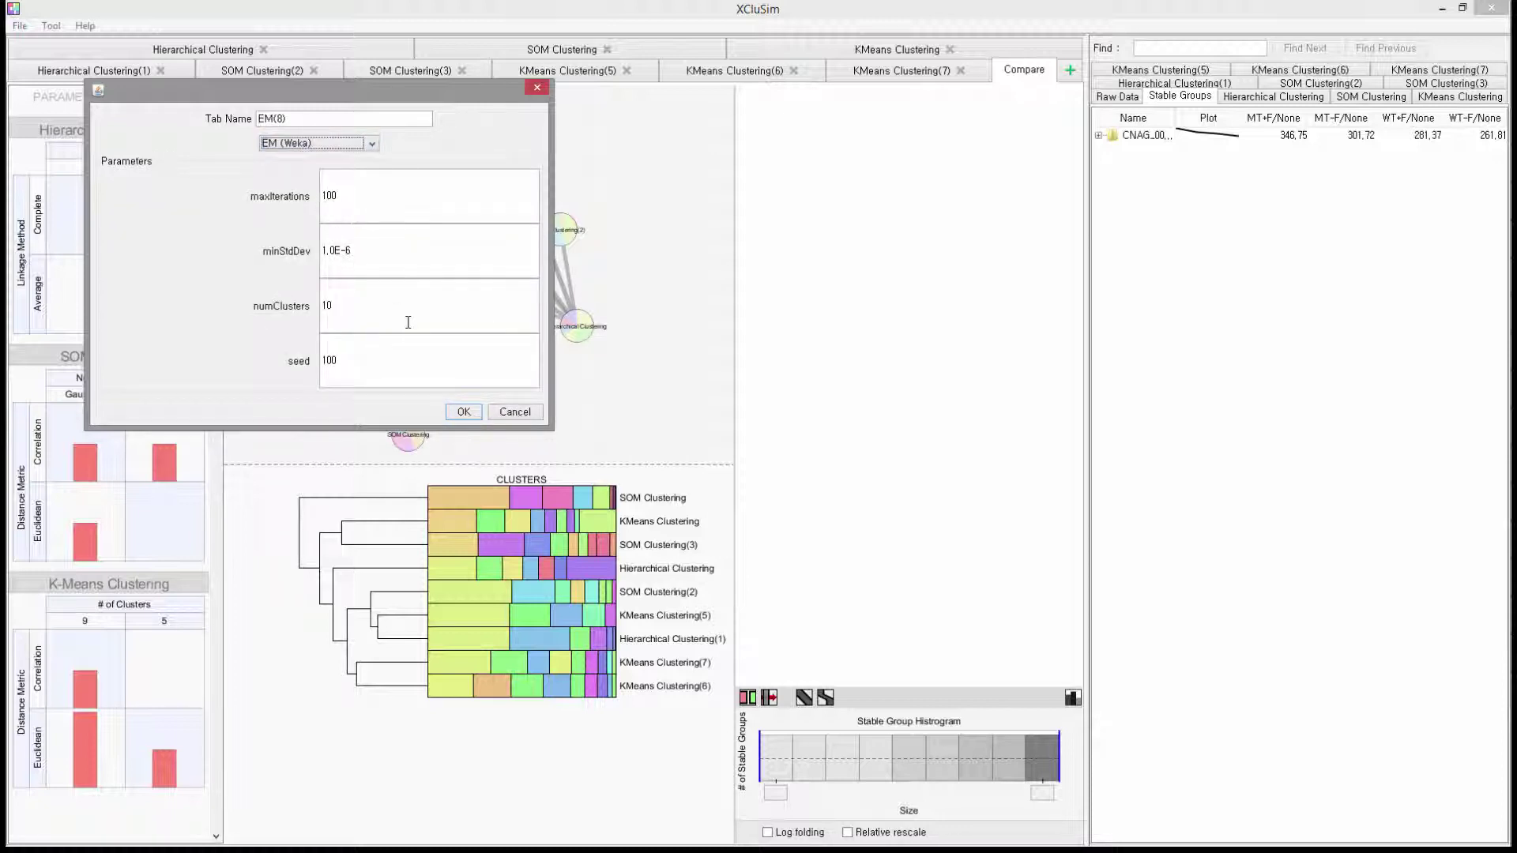
pyautogui.click(473, 413)
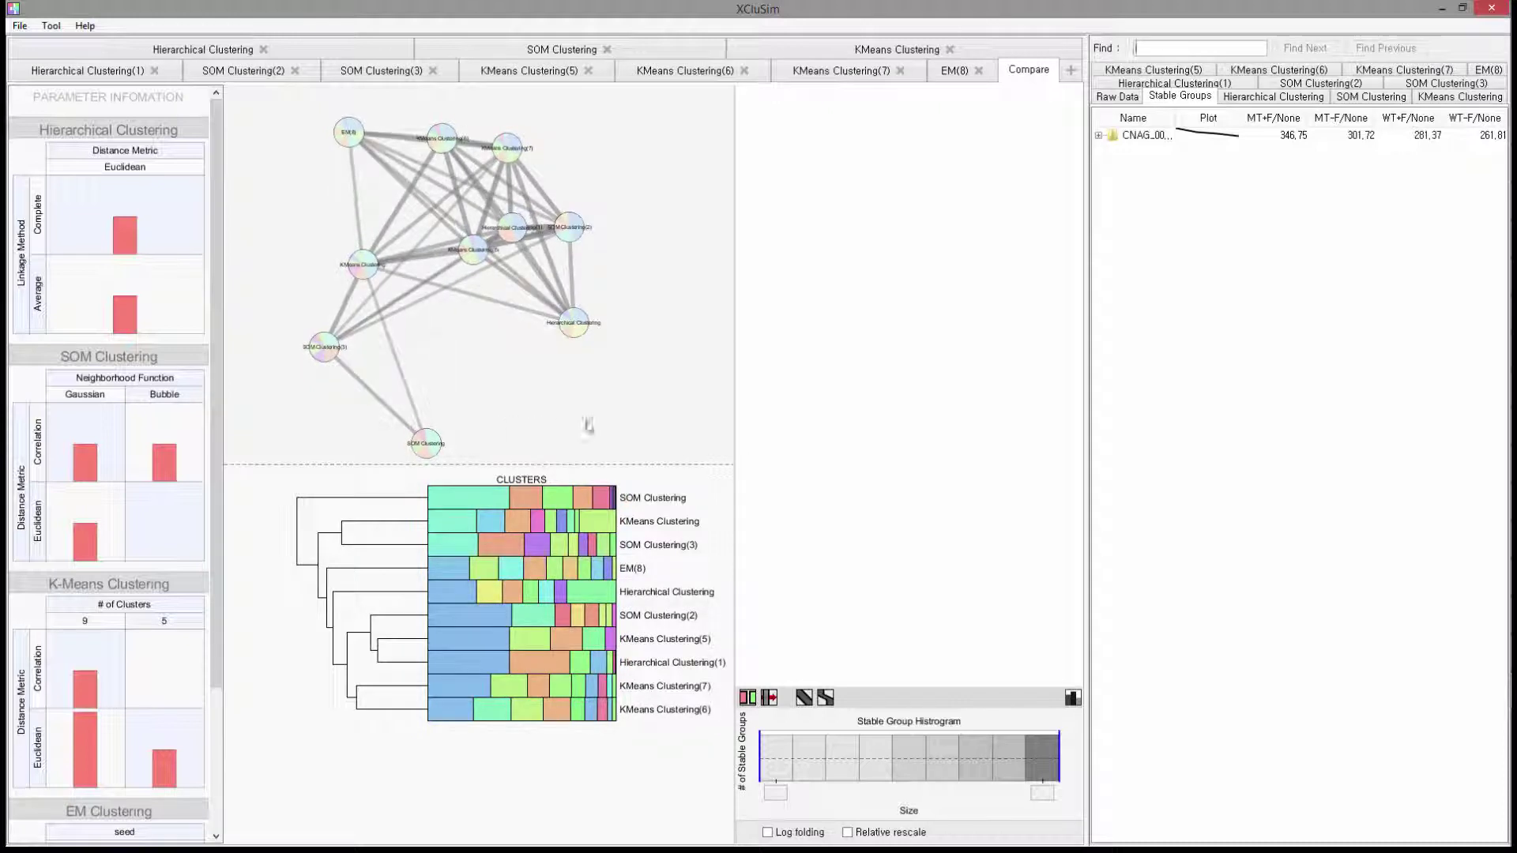
# Widen the similarity graph and cluster bar overview by moving the divider right.
pyautogui.moveTo(733, 379); pyautogui.dragTo(866, 385)
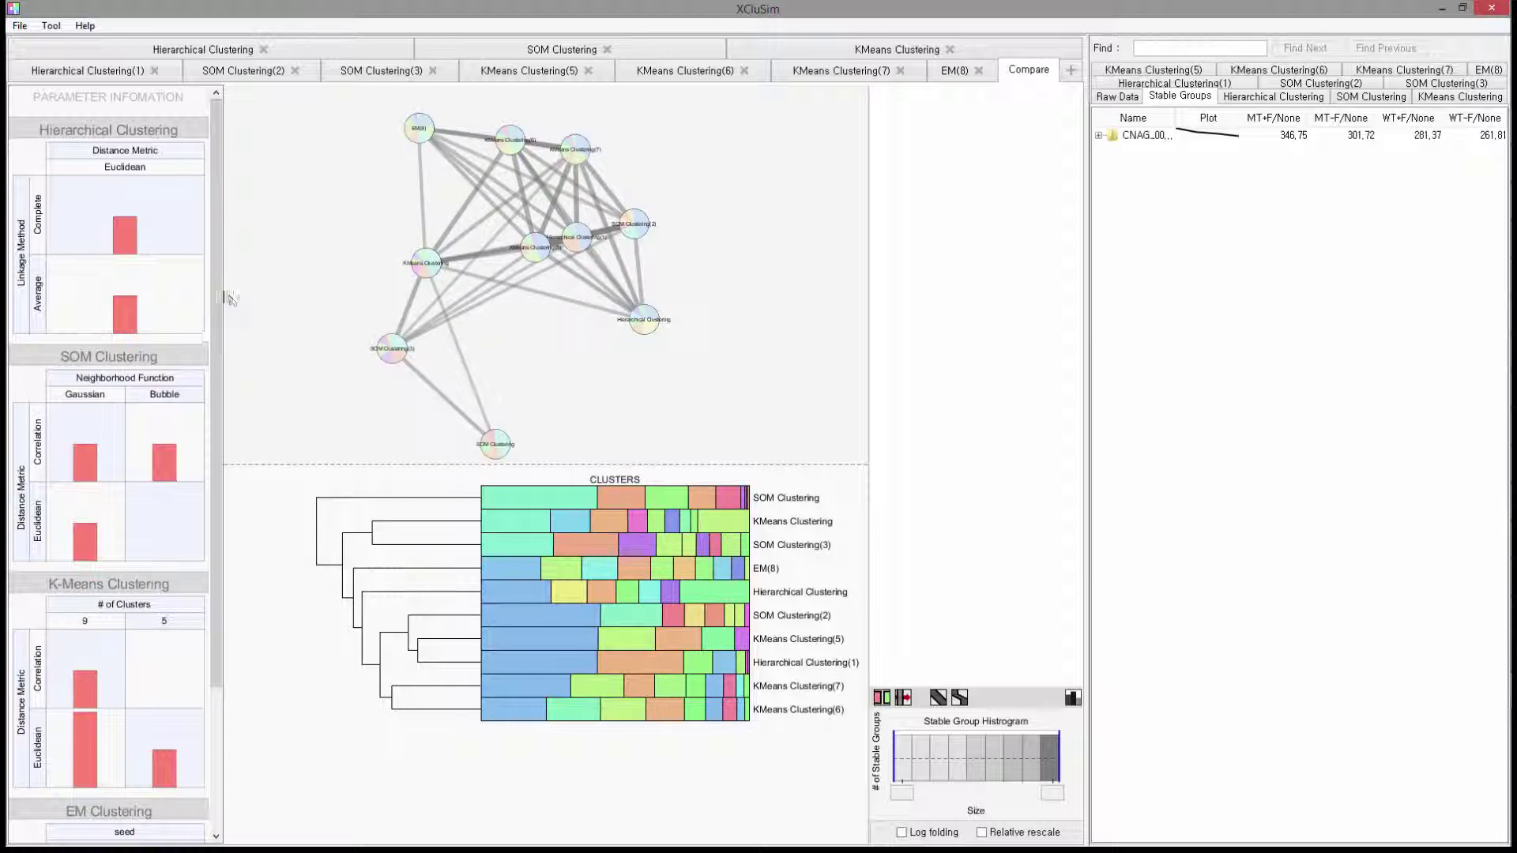
pyautogui.moveTo(223, 294)
pyautogui.mouseDown()
pyautogui.moveTo(219, 414)
pyautogui.moveTo(224, 267)
pyautogui.mouseUp()
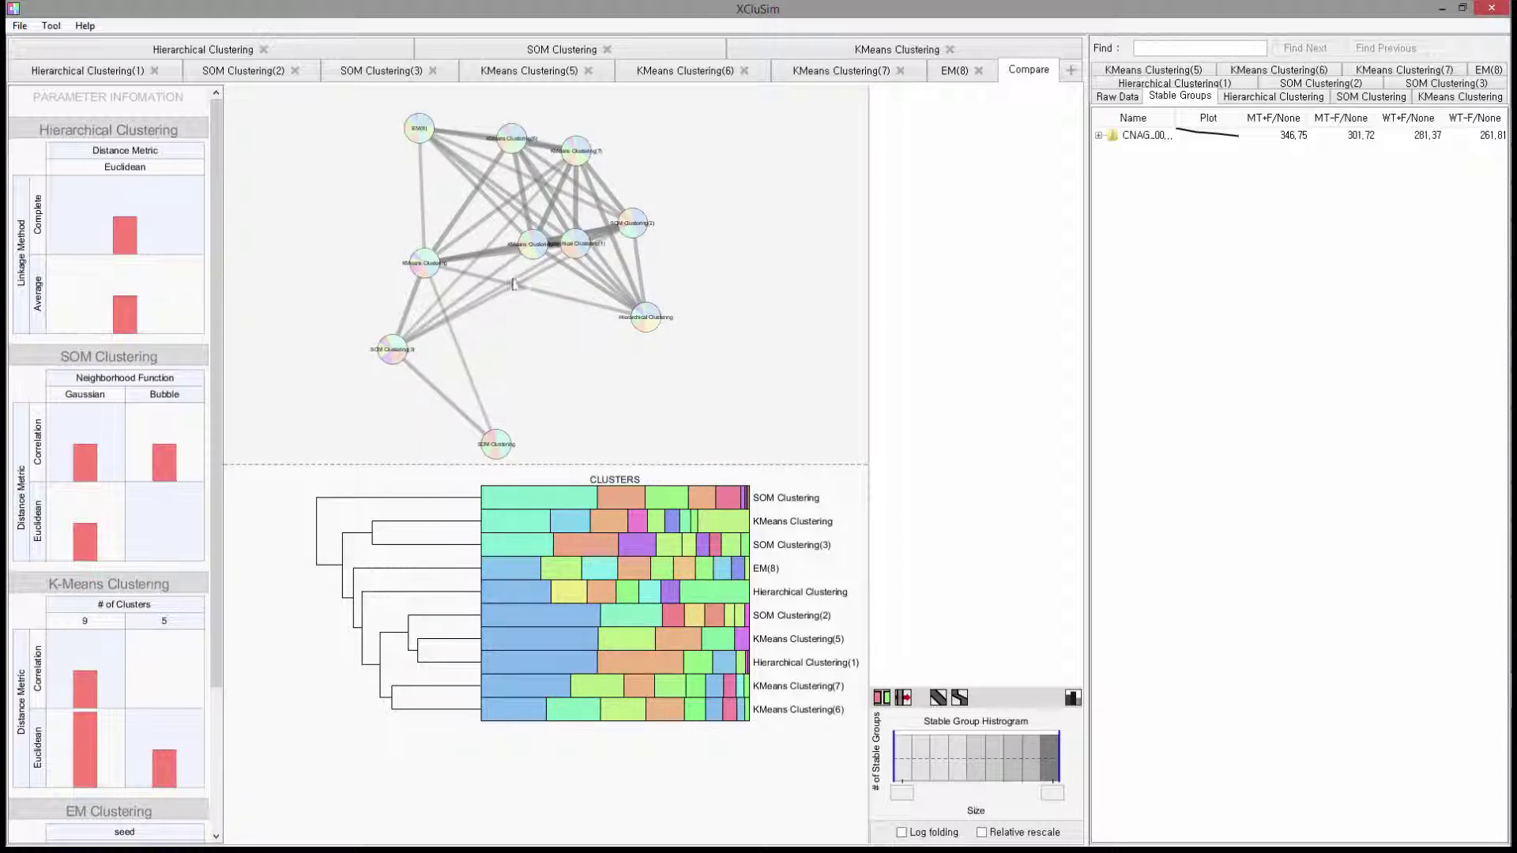
# Build a wide Hierarchical(1)–SOM–KMeans(5) parallel-sets view, KMeans last, and highlight the large stable group.
pyautogui.click(553, 244)
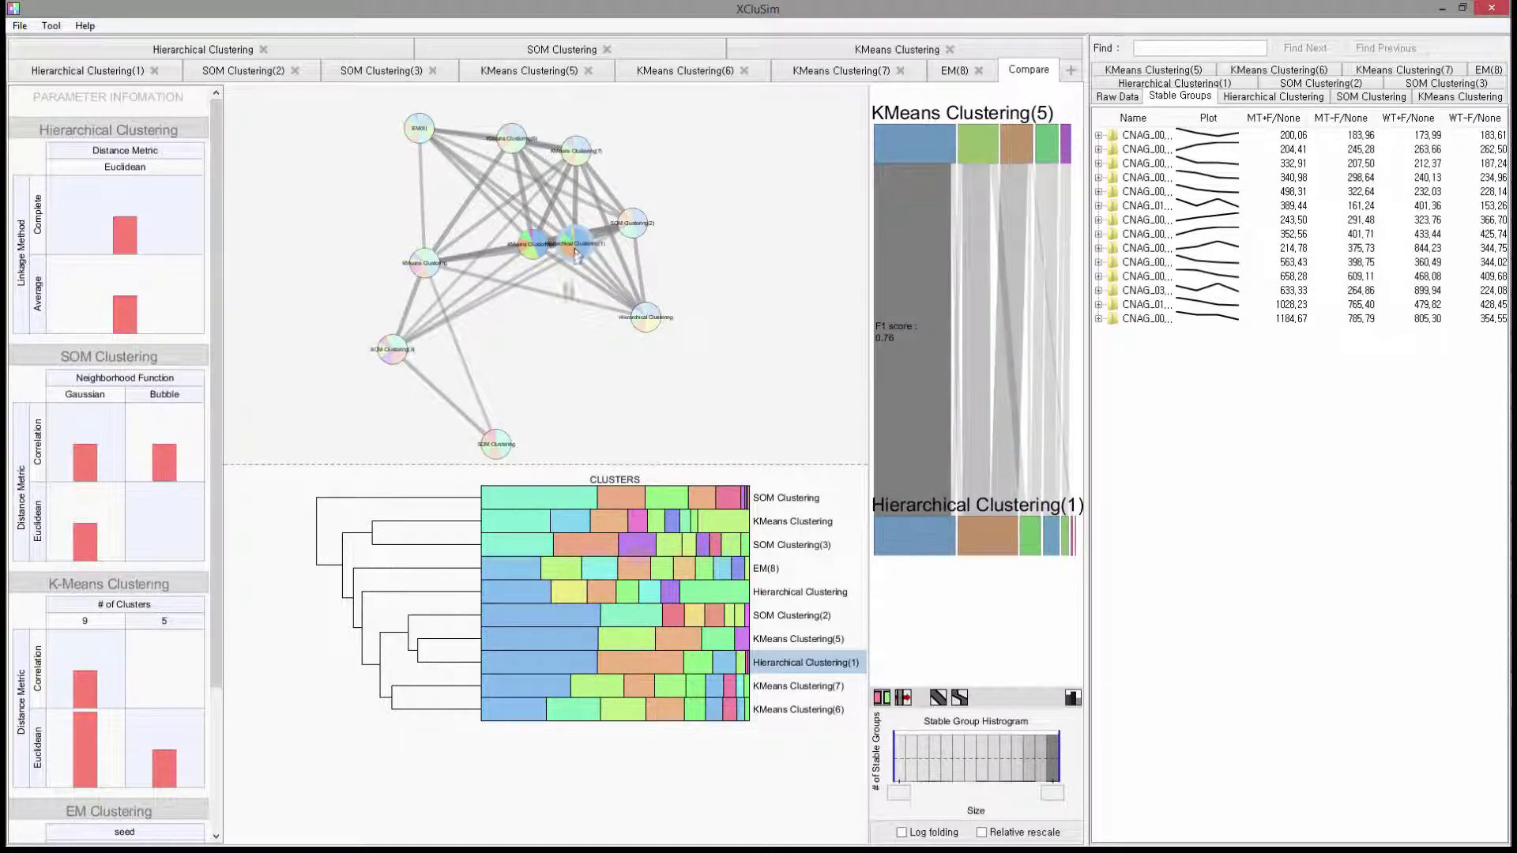
pyautogui.click(495, 442)
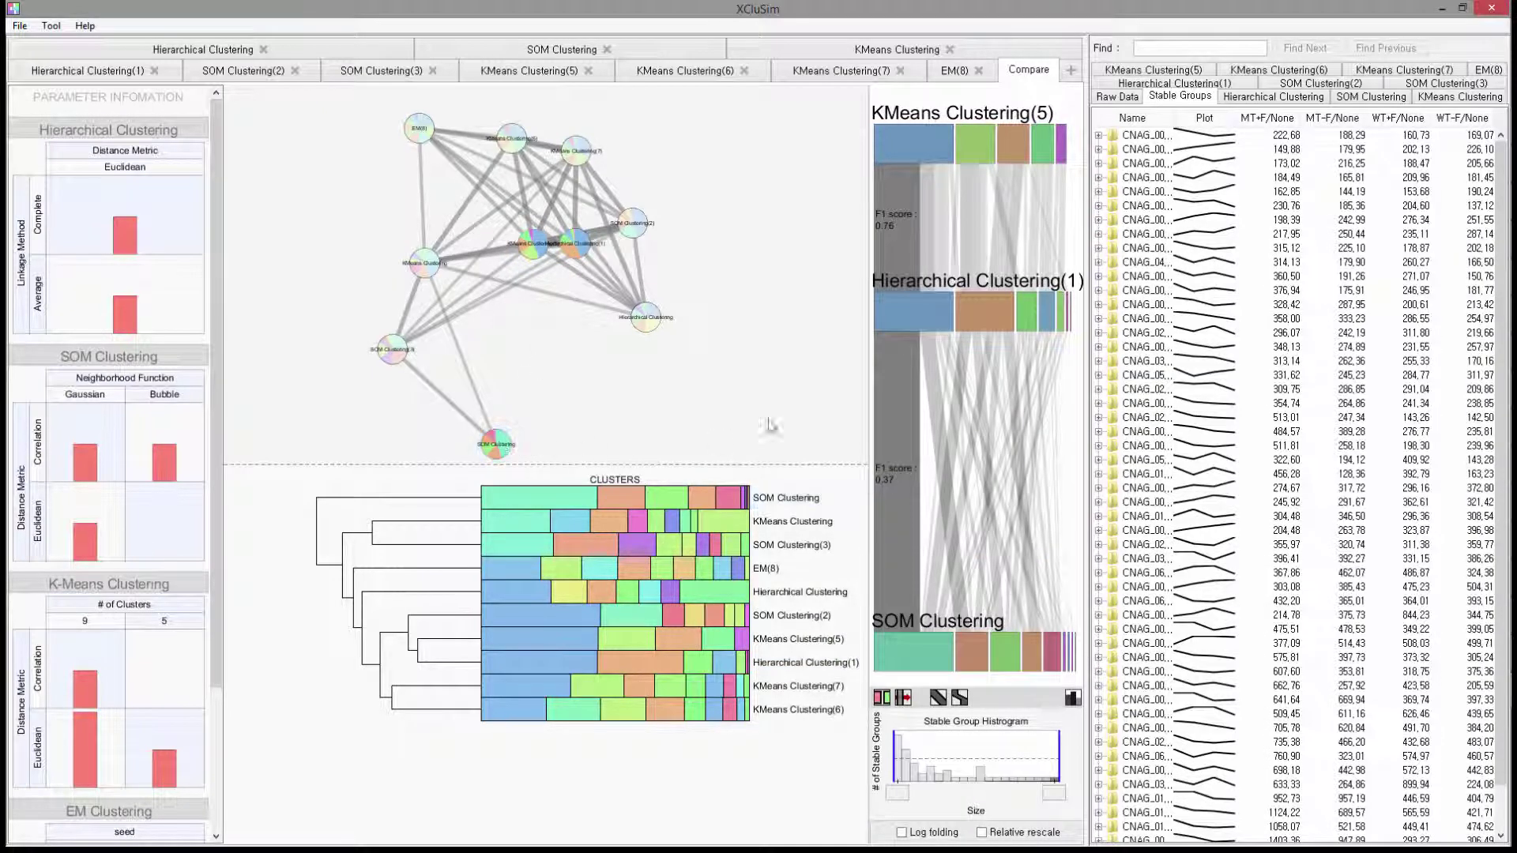
pyautogui.moveTo(868, 378); pyautogui.dragTo(537, 373)
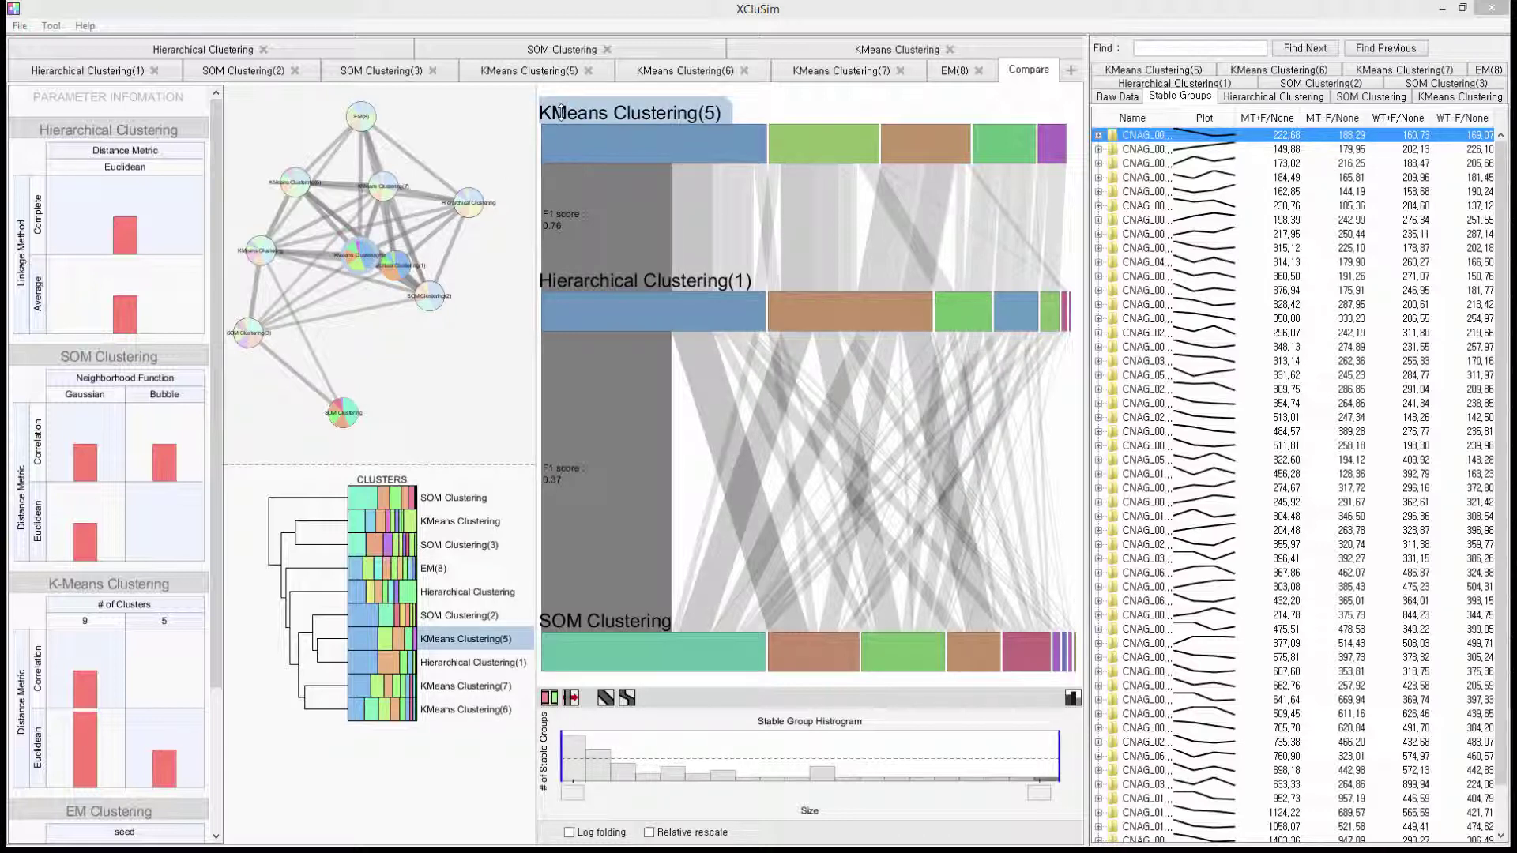
pyautogui.moveTo(560, 112); pyautogui.dragTo(545, 632)
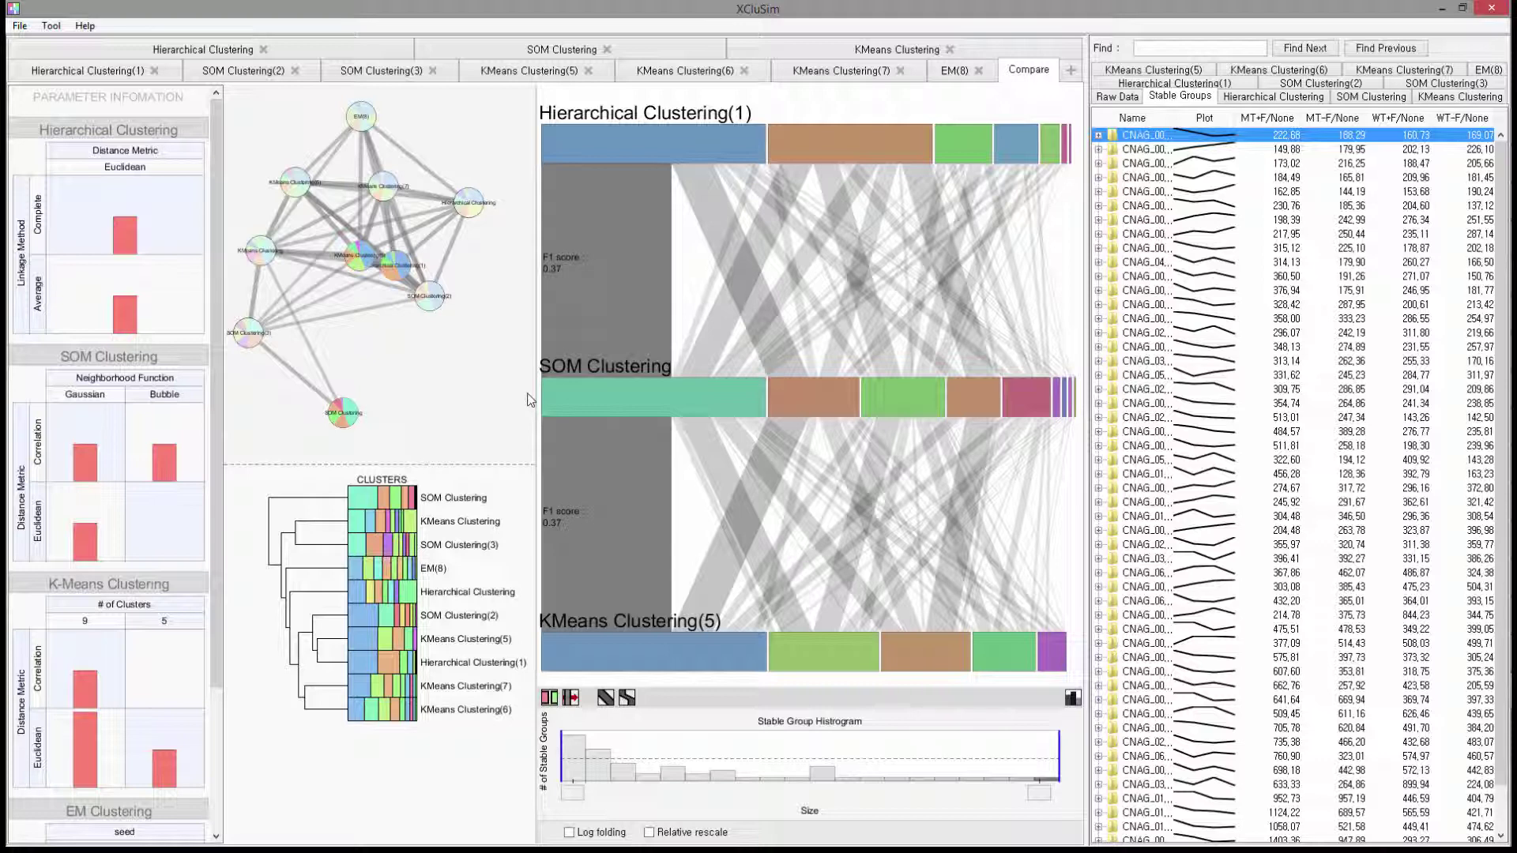
pyautogui.click(575, 456)
# Highlight the magenta SOM, purple and green KMeans clusters, then change link drawing and reorder all three bars.
pyautogui.click(1022, 406)
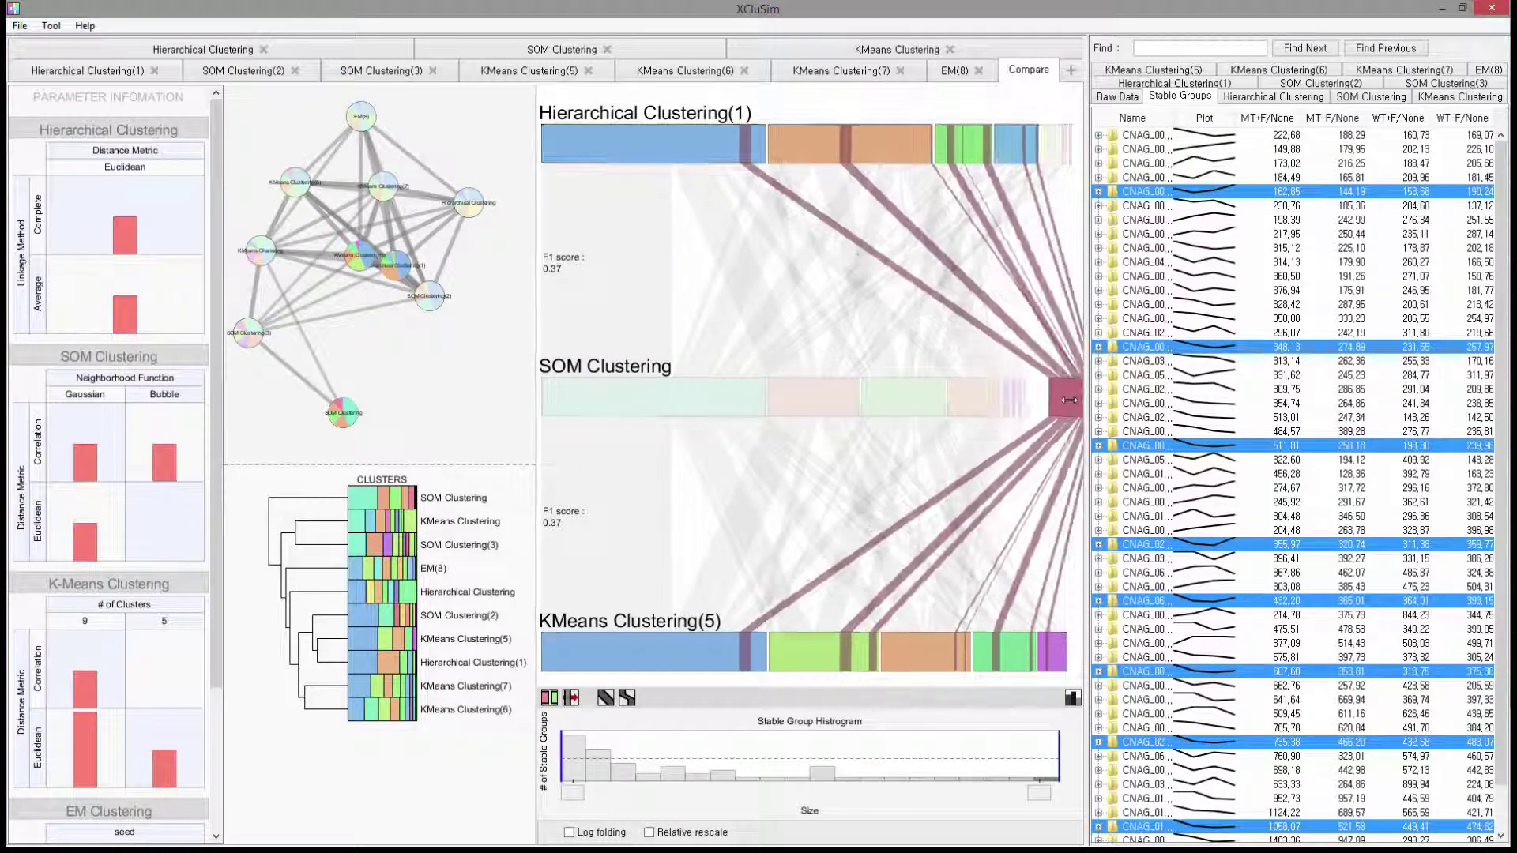
pyautogui.click(1040, 649)
pyautogui.click(999, 652)
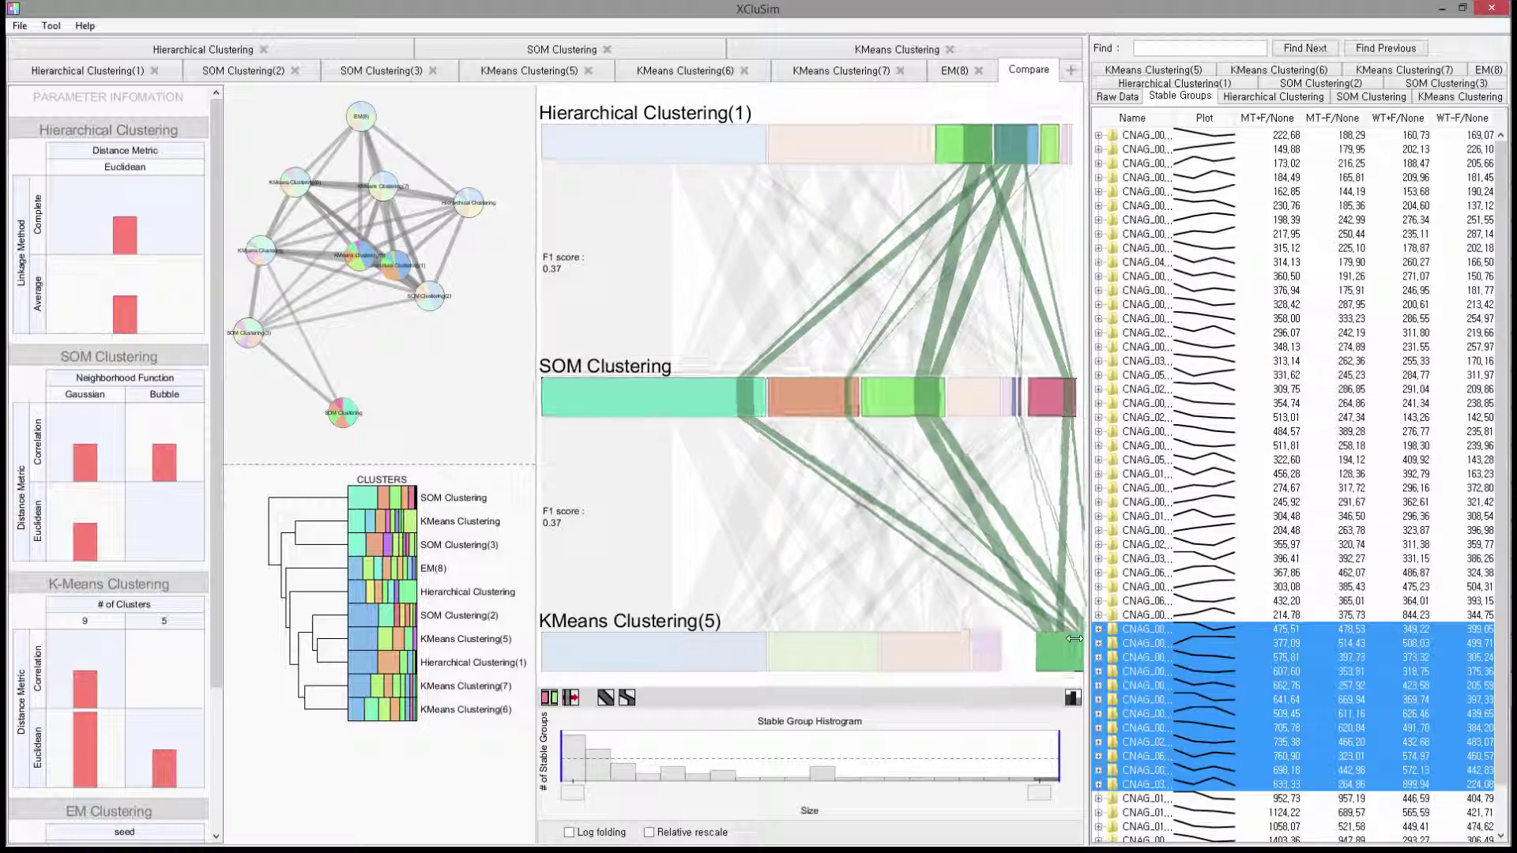
pyautogui.click(879, 652)
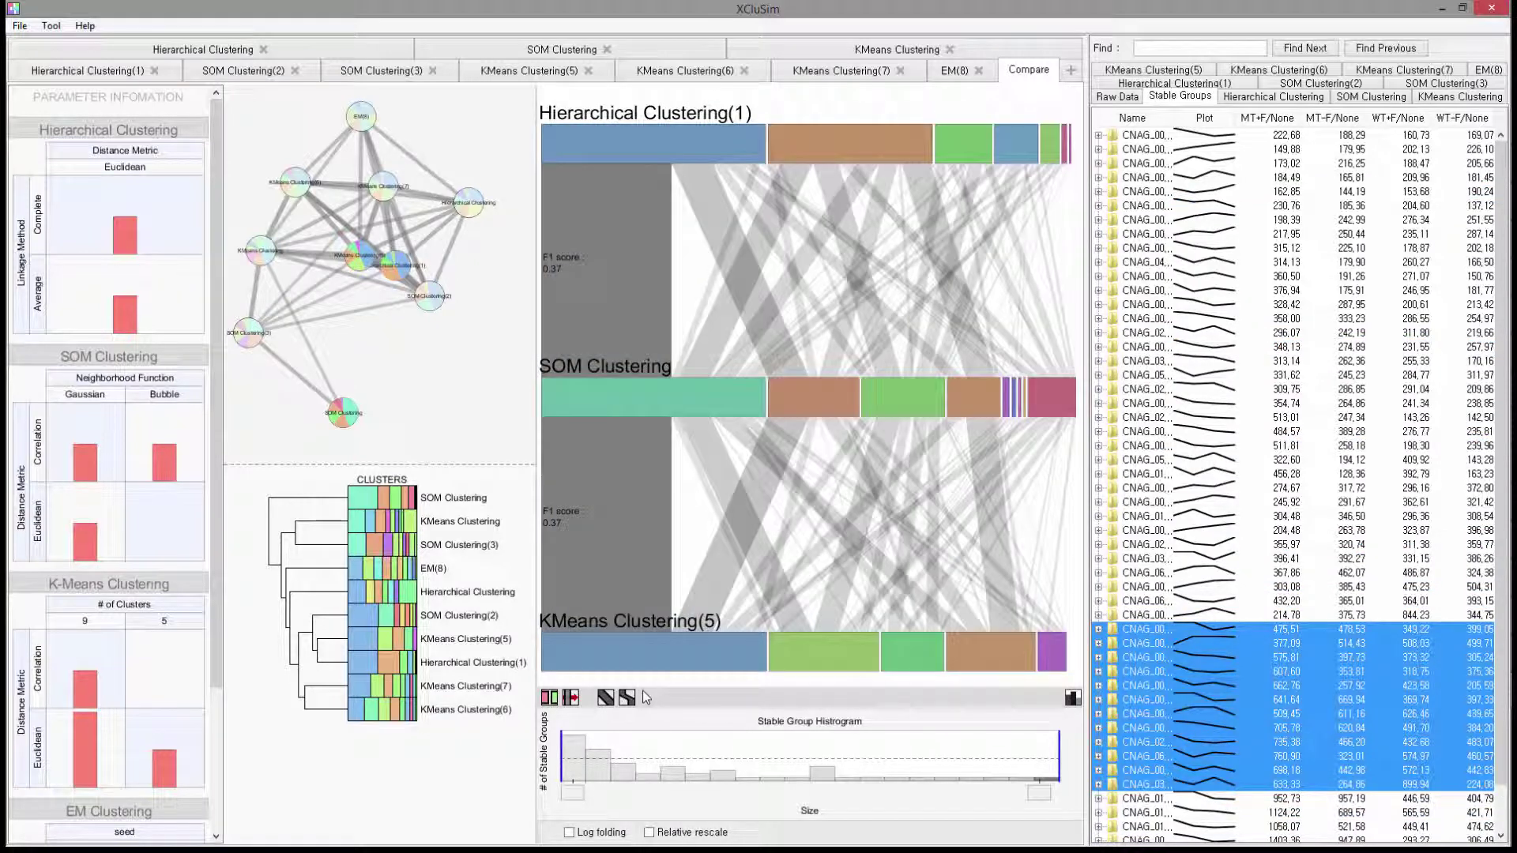
pyautogui.click(571, 697)
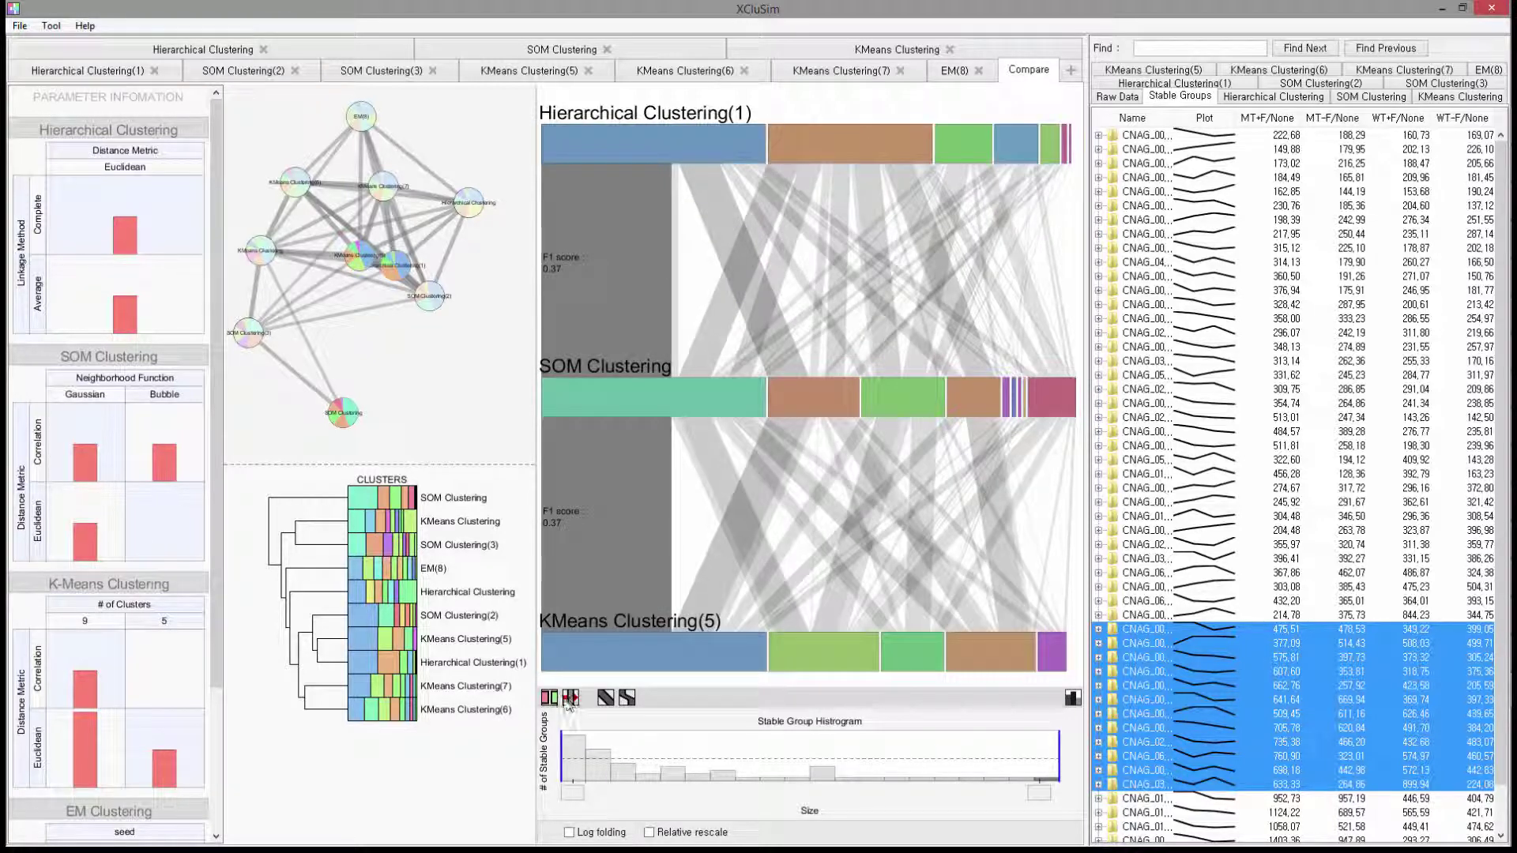
pyautogui.click(549, 697)
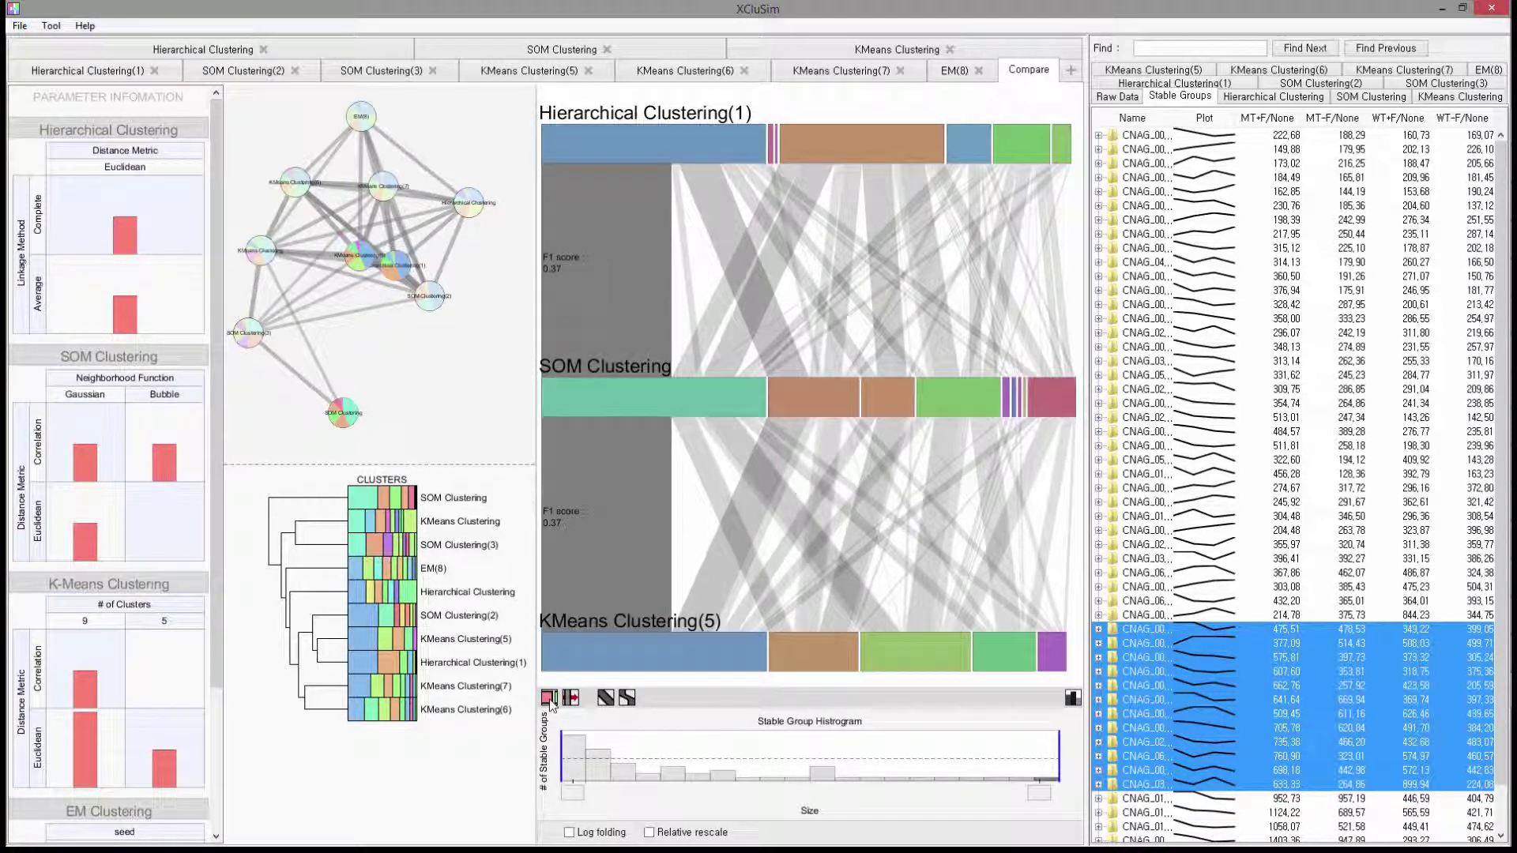
# Select then clear the large stable group, and widen the Stable Groups Name column.
pyautogui.click(630, 568)
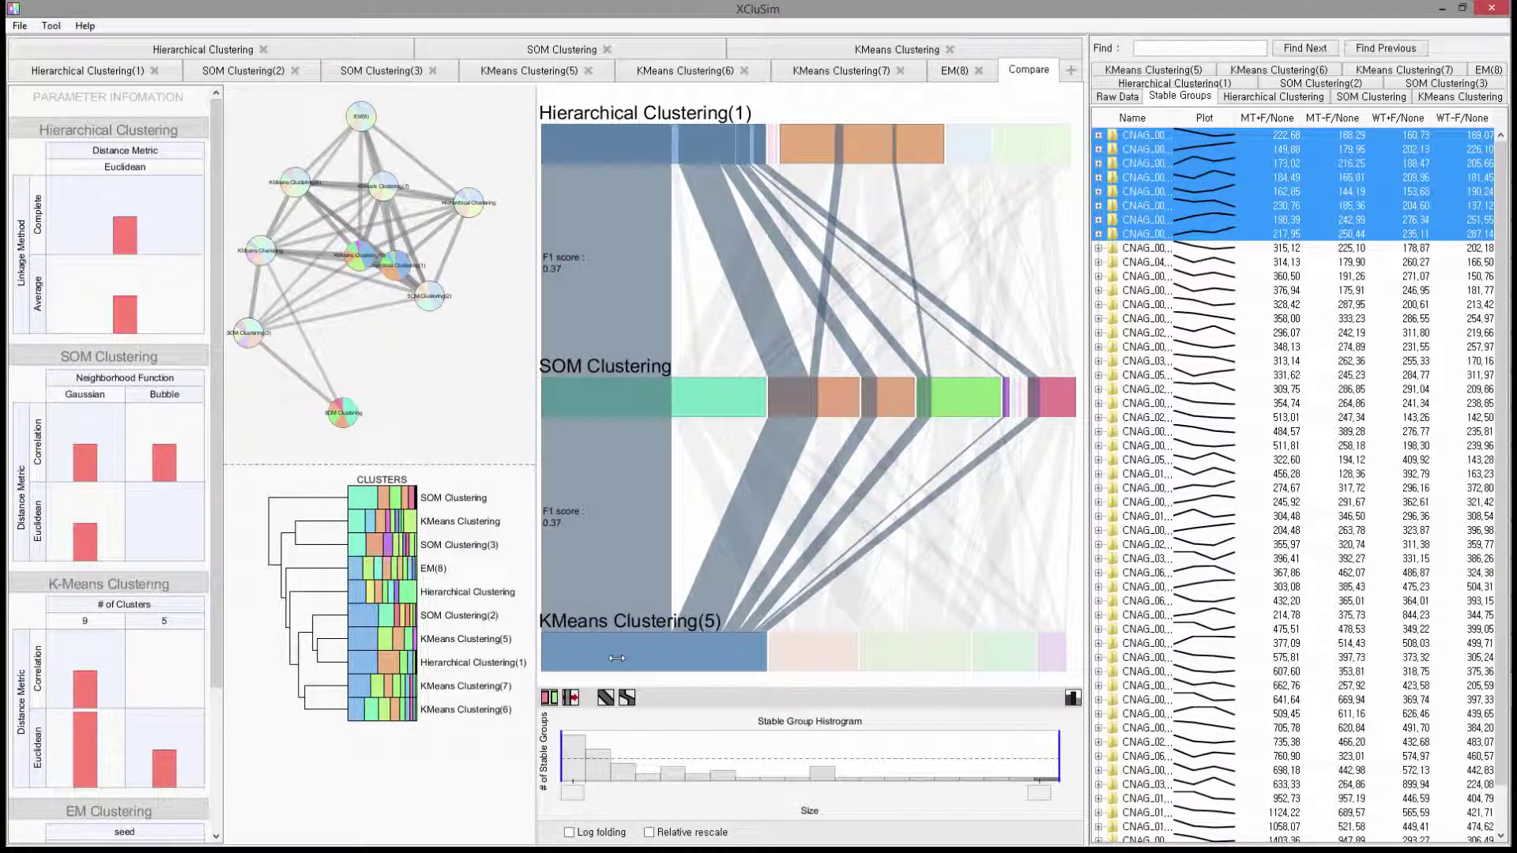
pyautogui.click(628, 560)
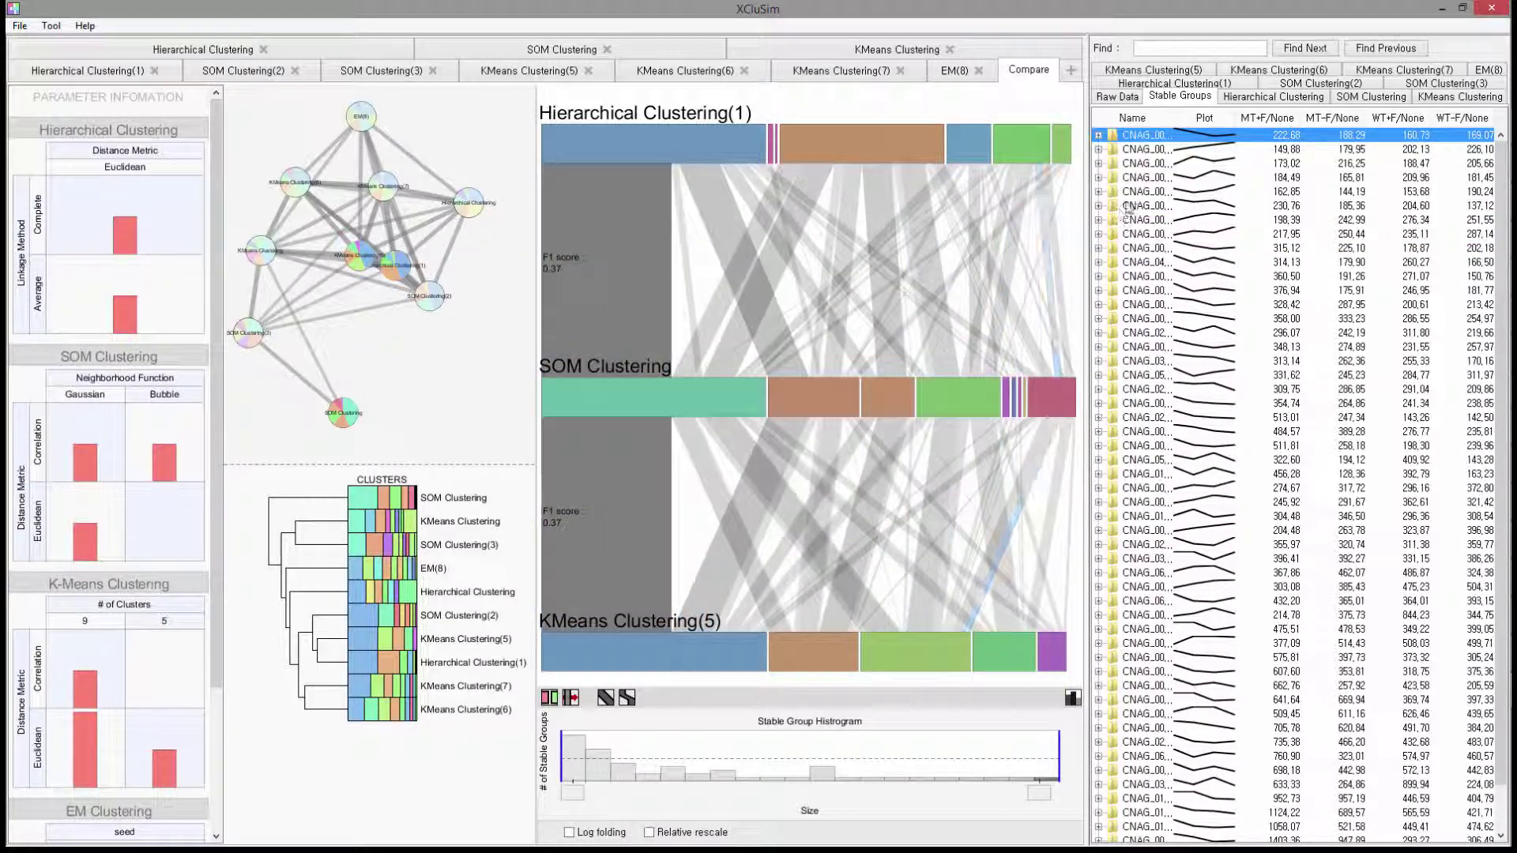
pyautogui.moveTo(1172, 113); pyautogui.dragTo(1209, 113)
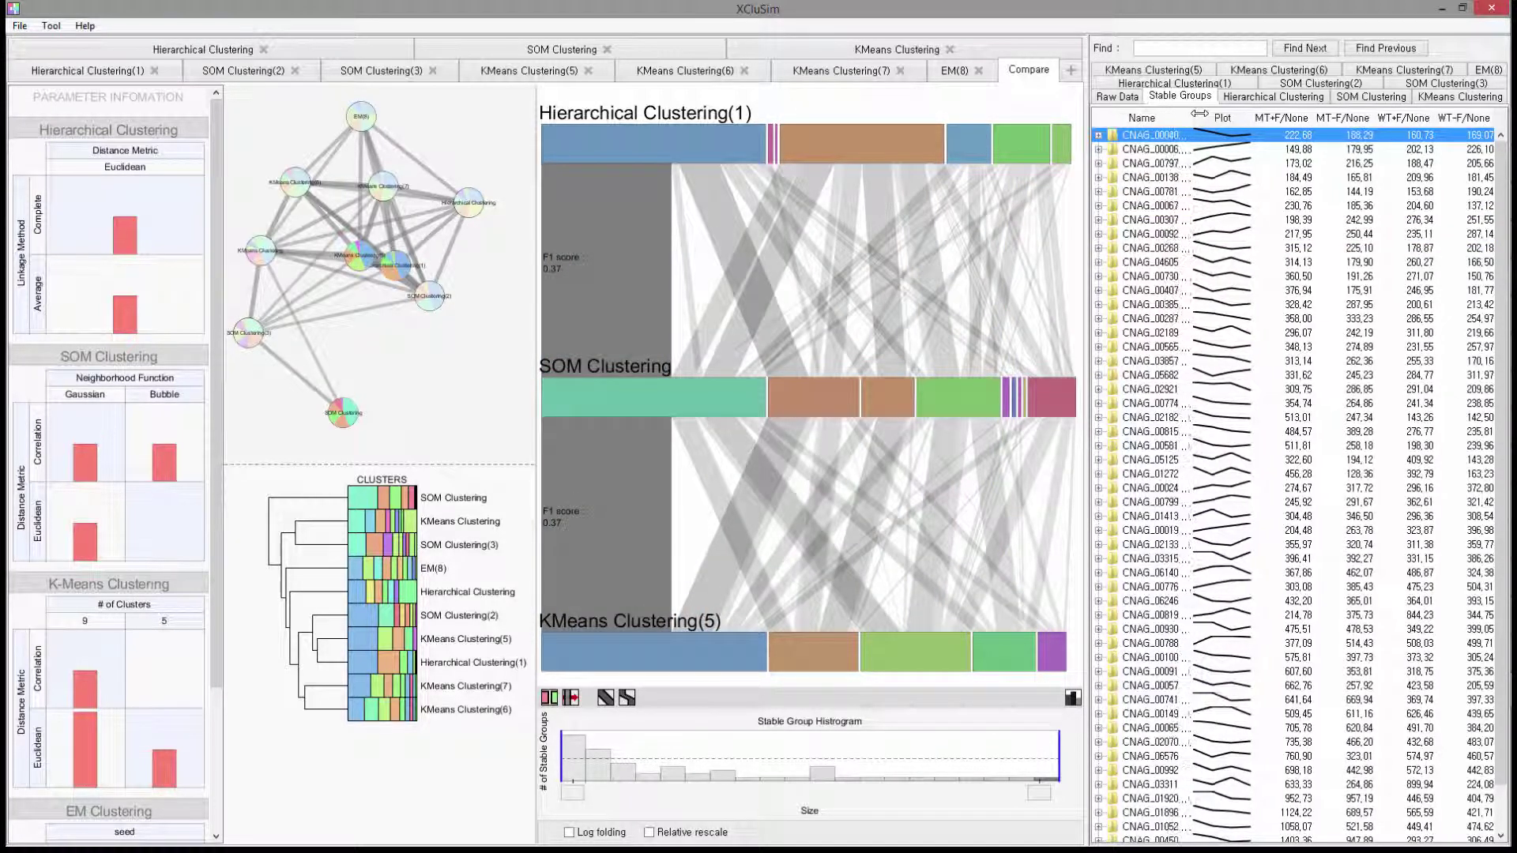
# Expand CNAG_00046, limit stable groups to sizes 8–133 with relative rescale, and toggle flow bundling.
pyautogui.click(1098, 135)
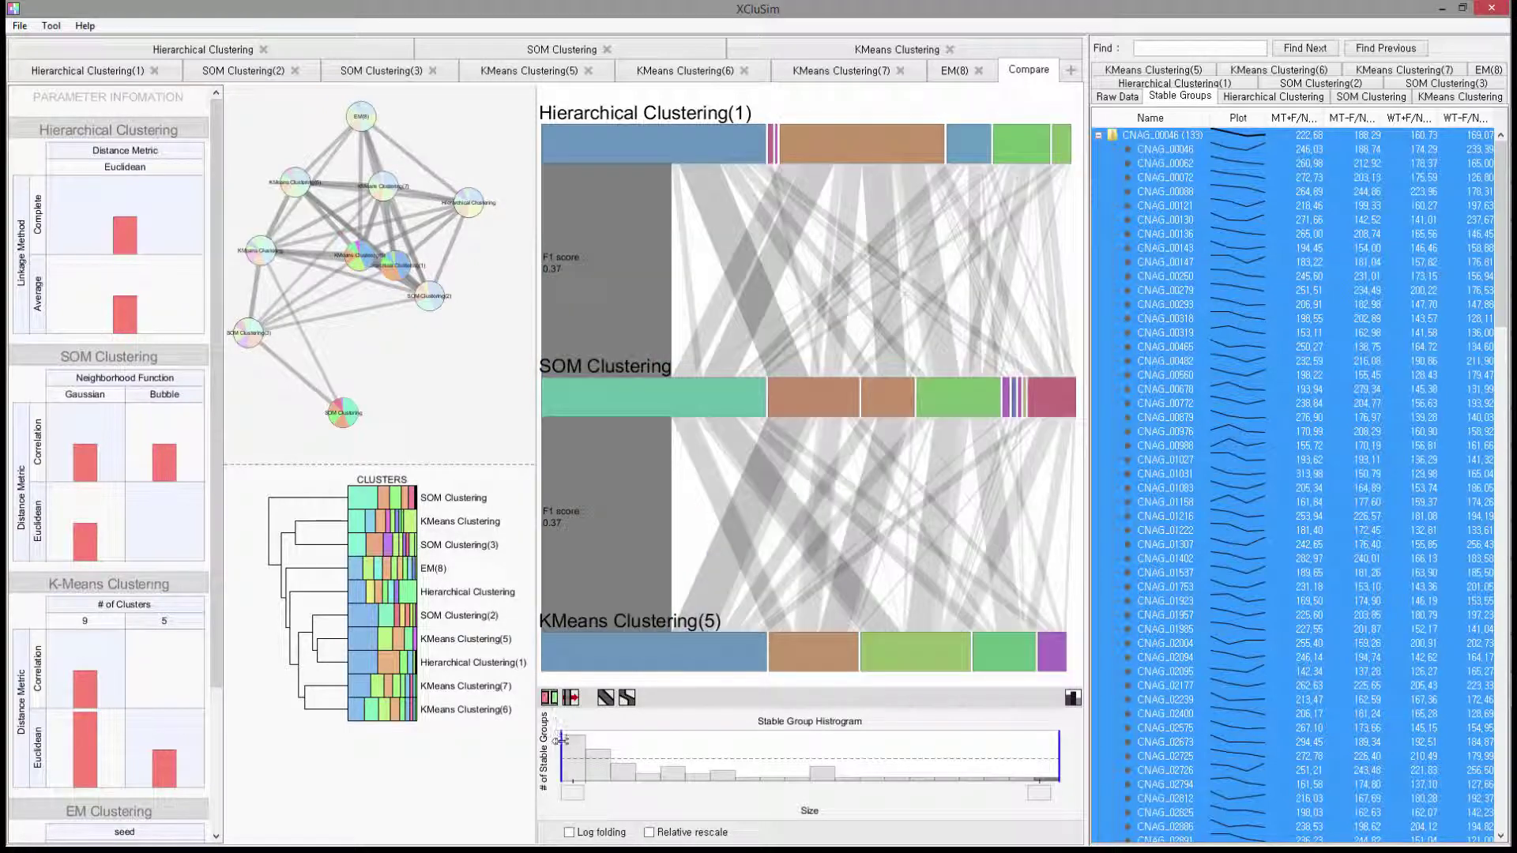
pyautogui.moveTo(562, 743); pyautogui.dragTo(705, 751)
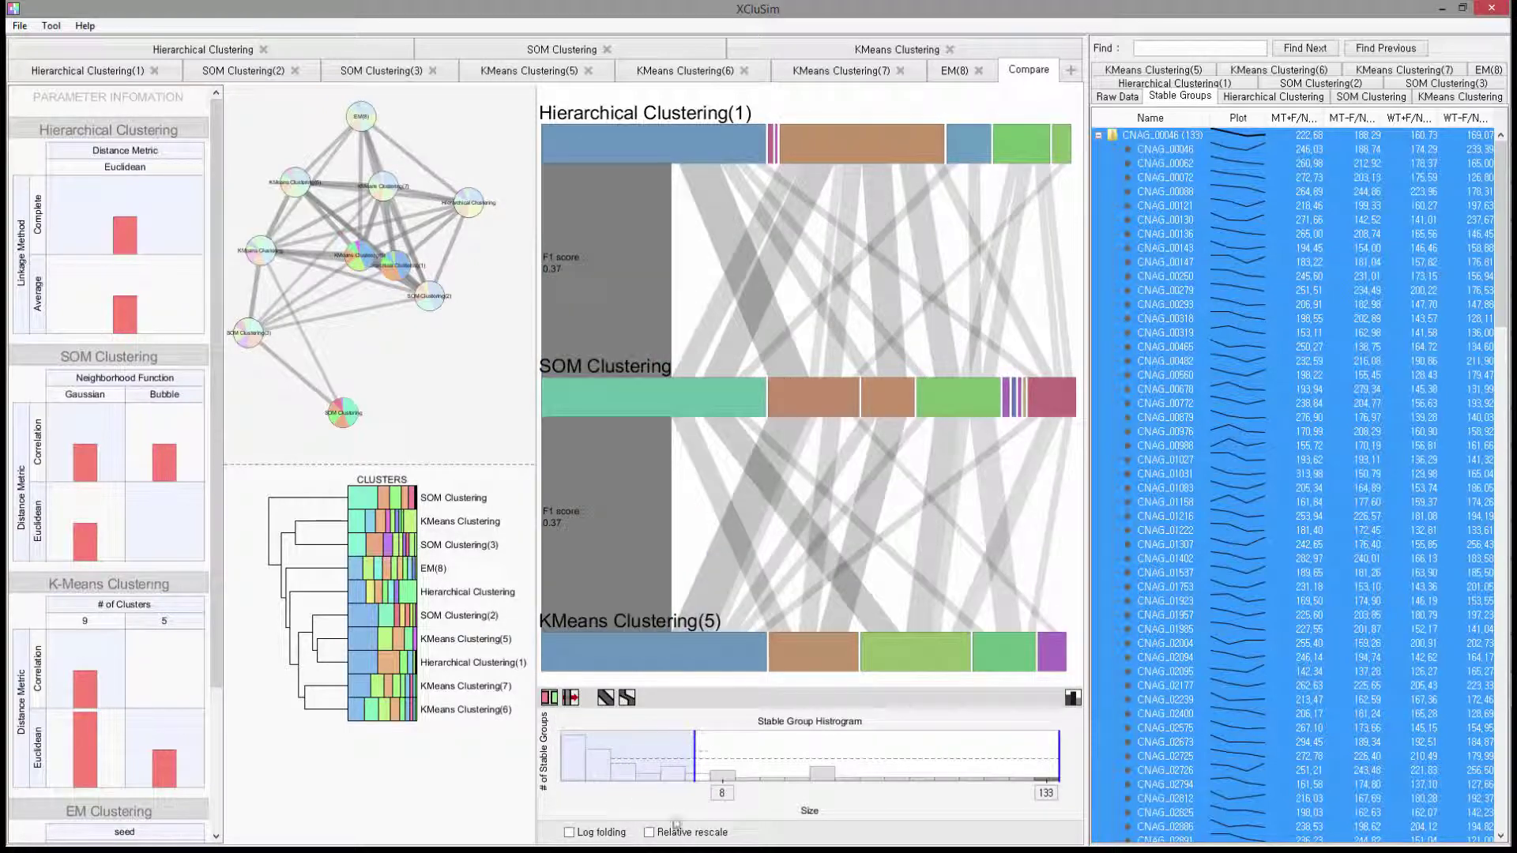
pyautogui.click(649, 833)
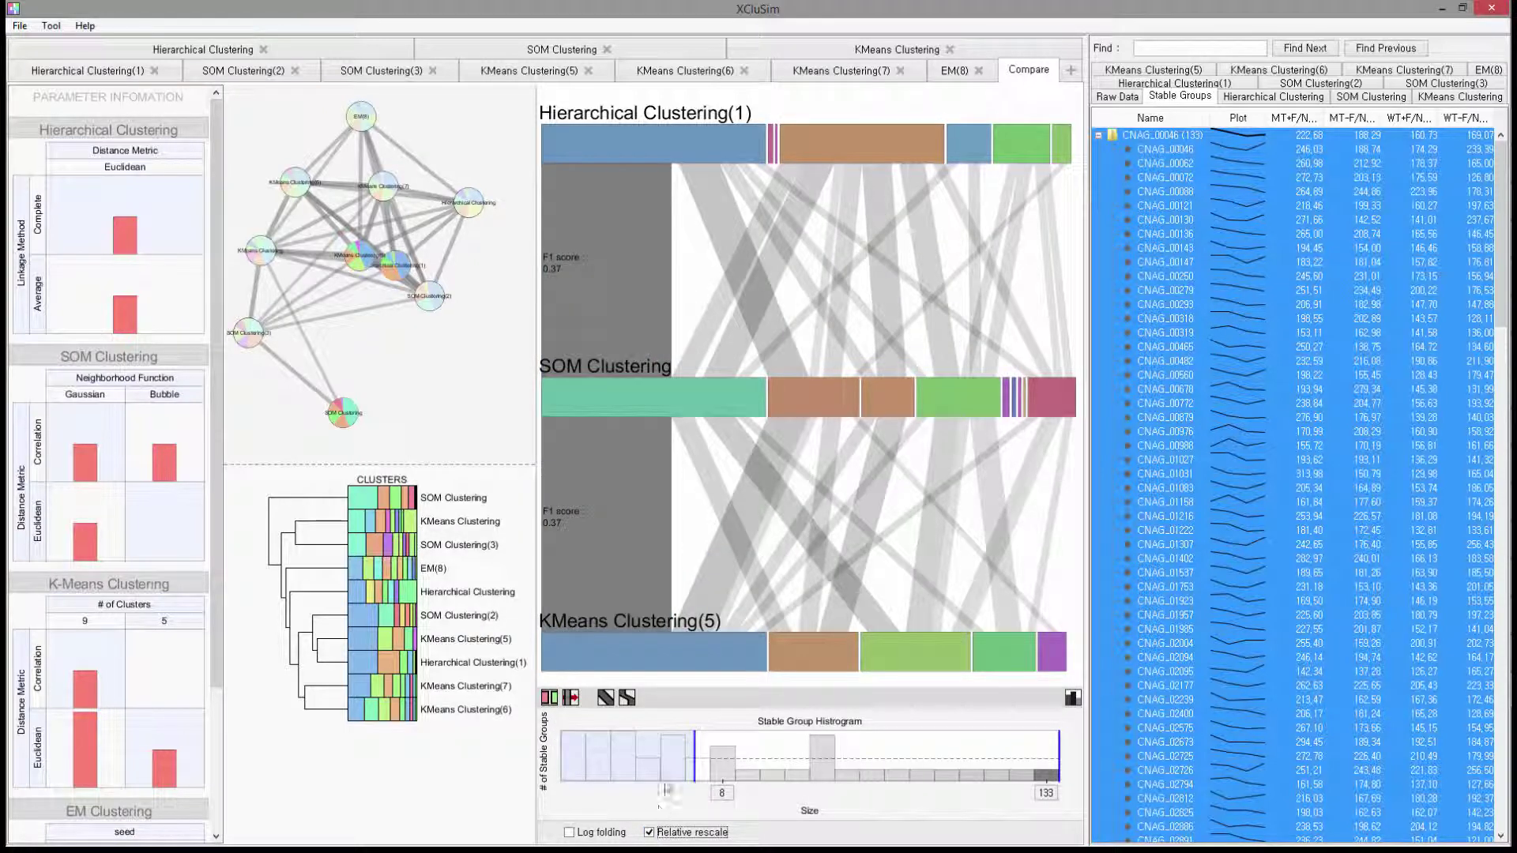
pyautogui.click(629, 698)
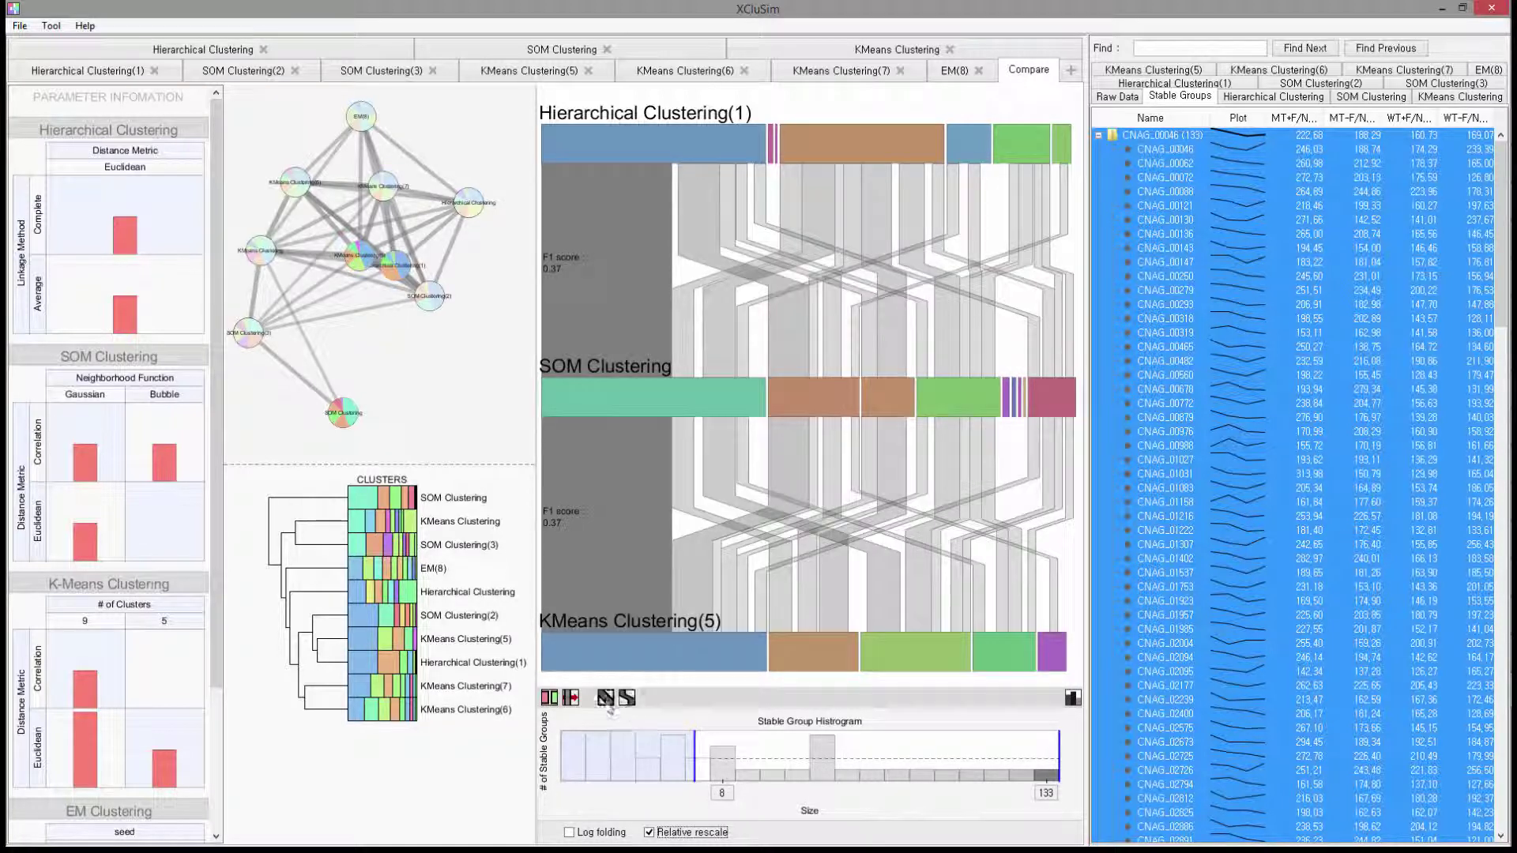
pyautogui.click(606, 697)
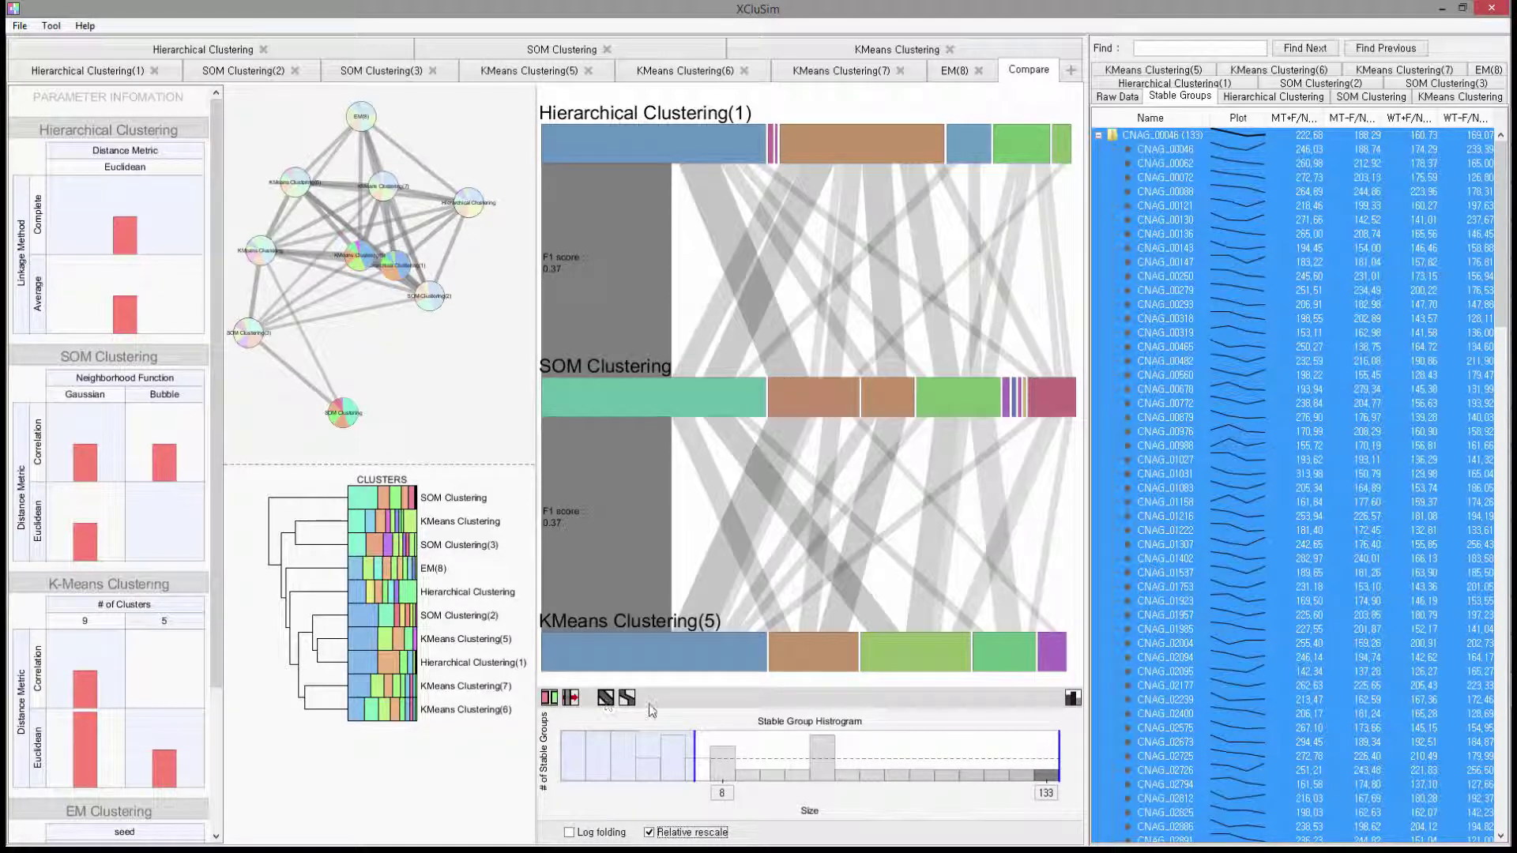
# Hide the histogram and Overview panels, then highlight the teal and brown SOM clusters and clear them.
pyautogui.click(1072, 697)
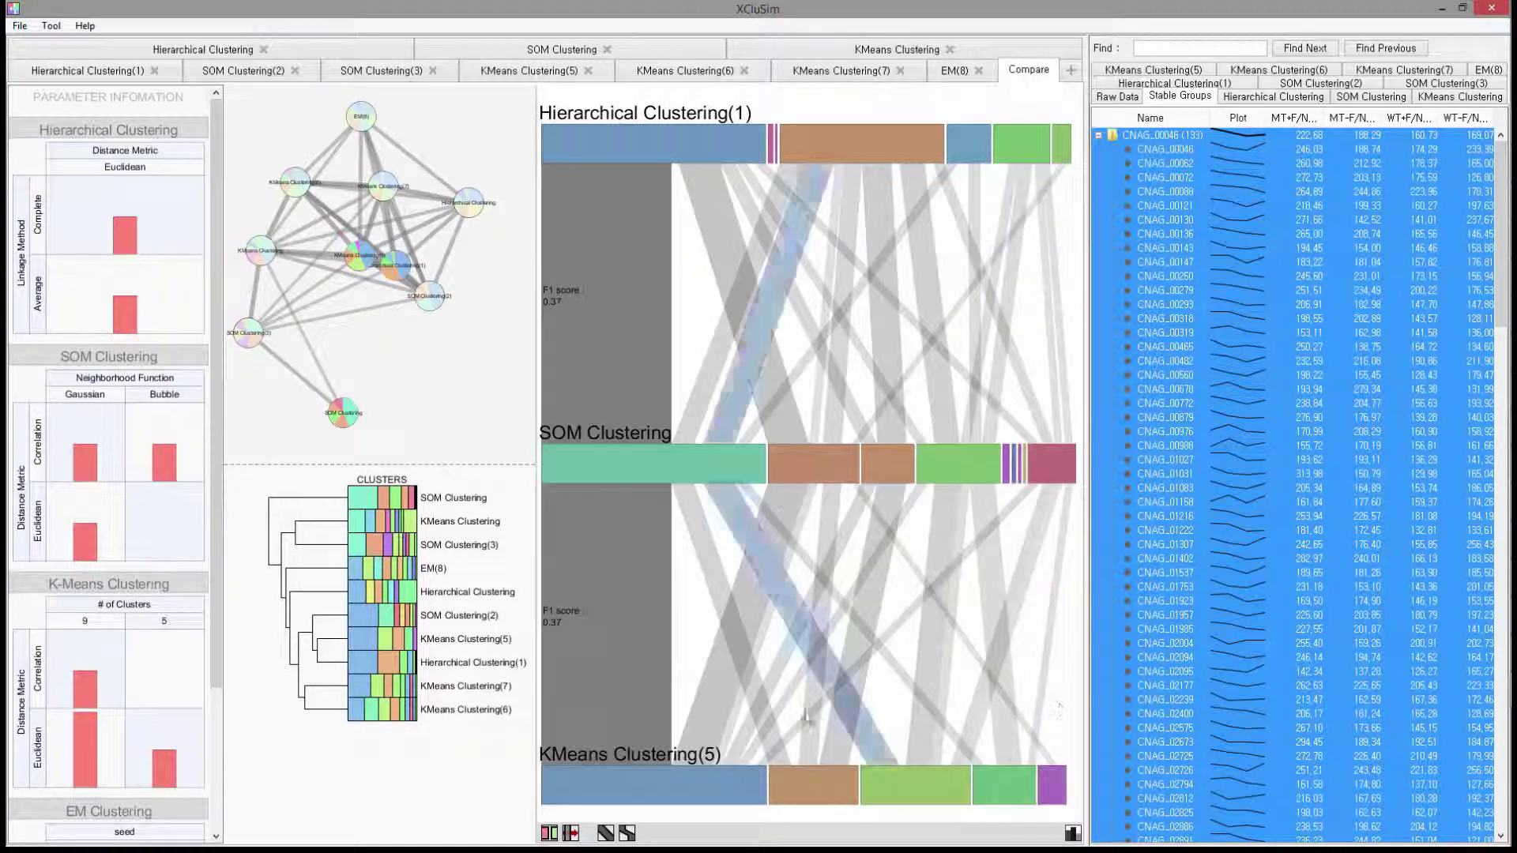
pyautogui.click(481, 651)
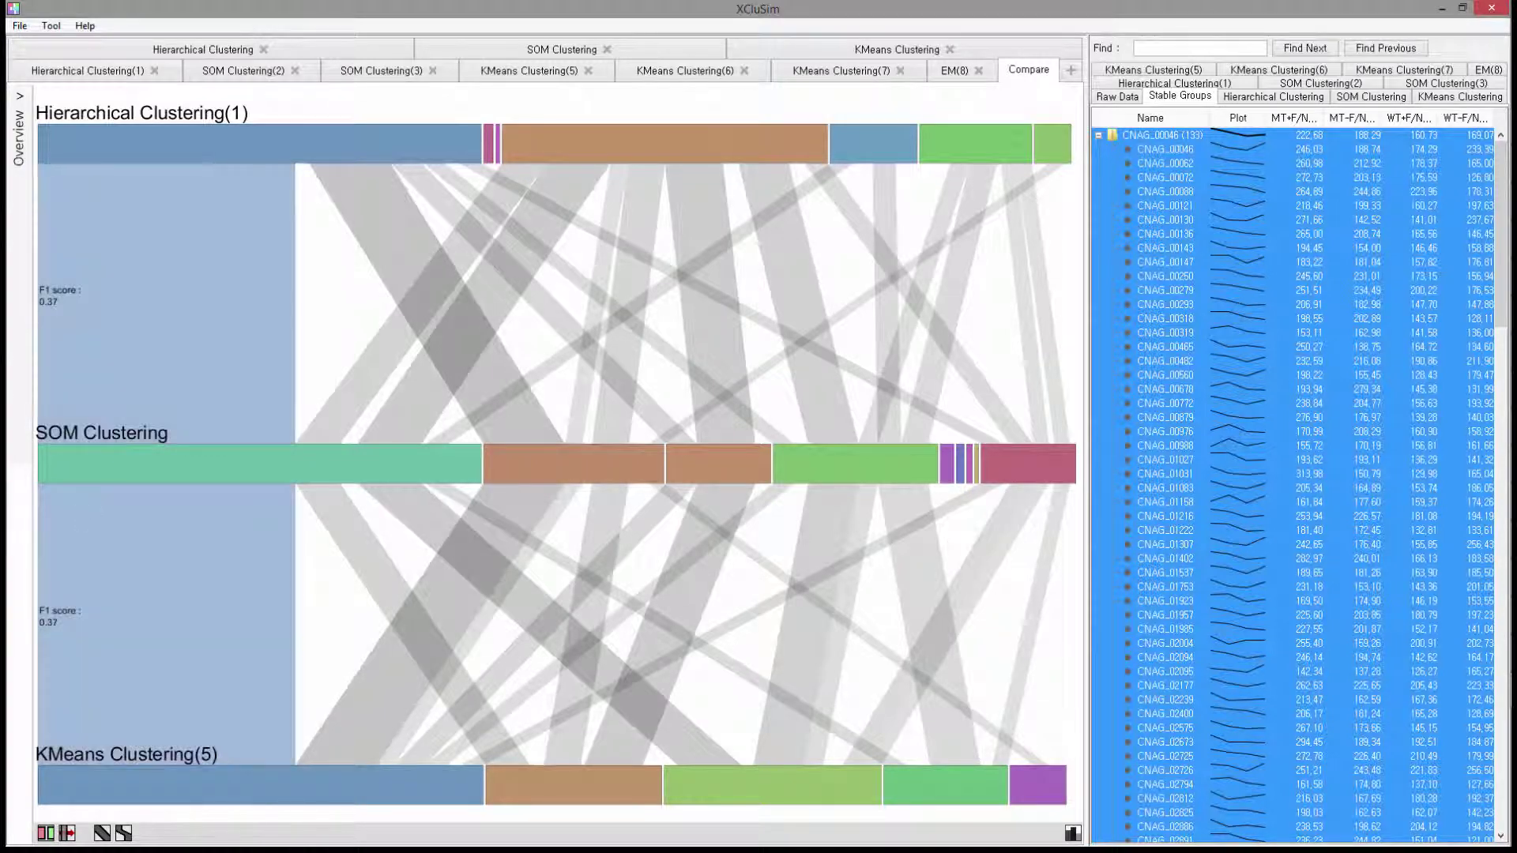
pyautogui.click(188, 465)
pyautogui.click(573, 464)
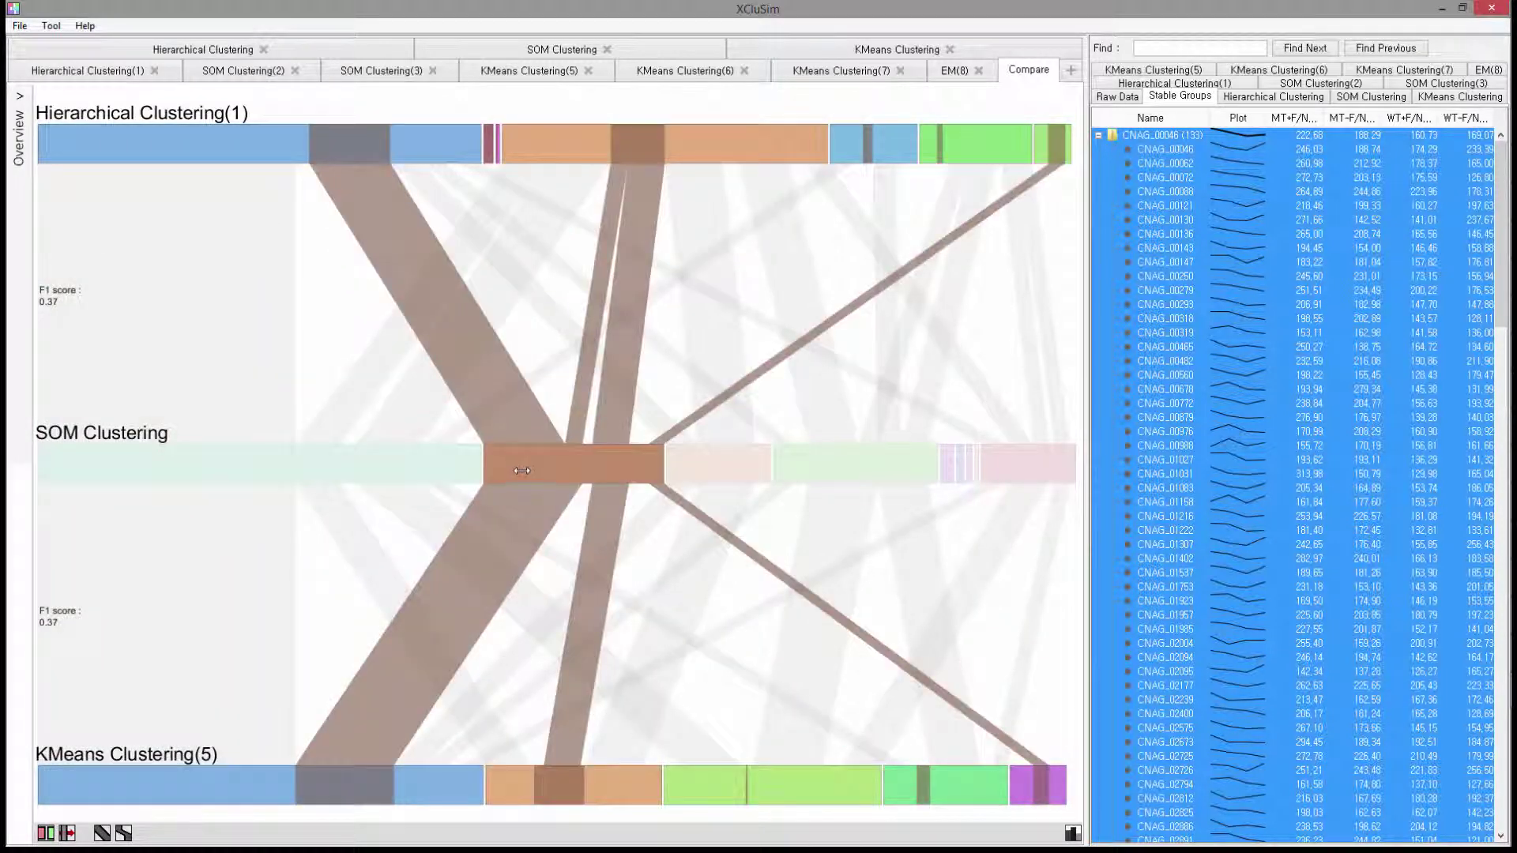
pyautogui.click(451, 422)
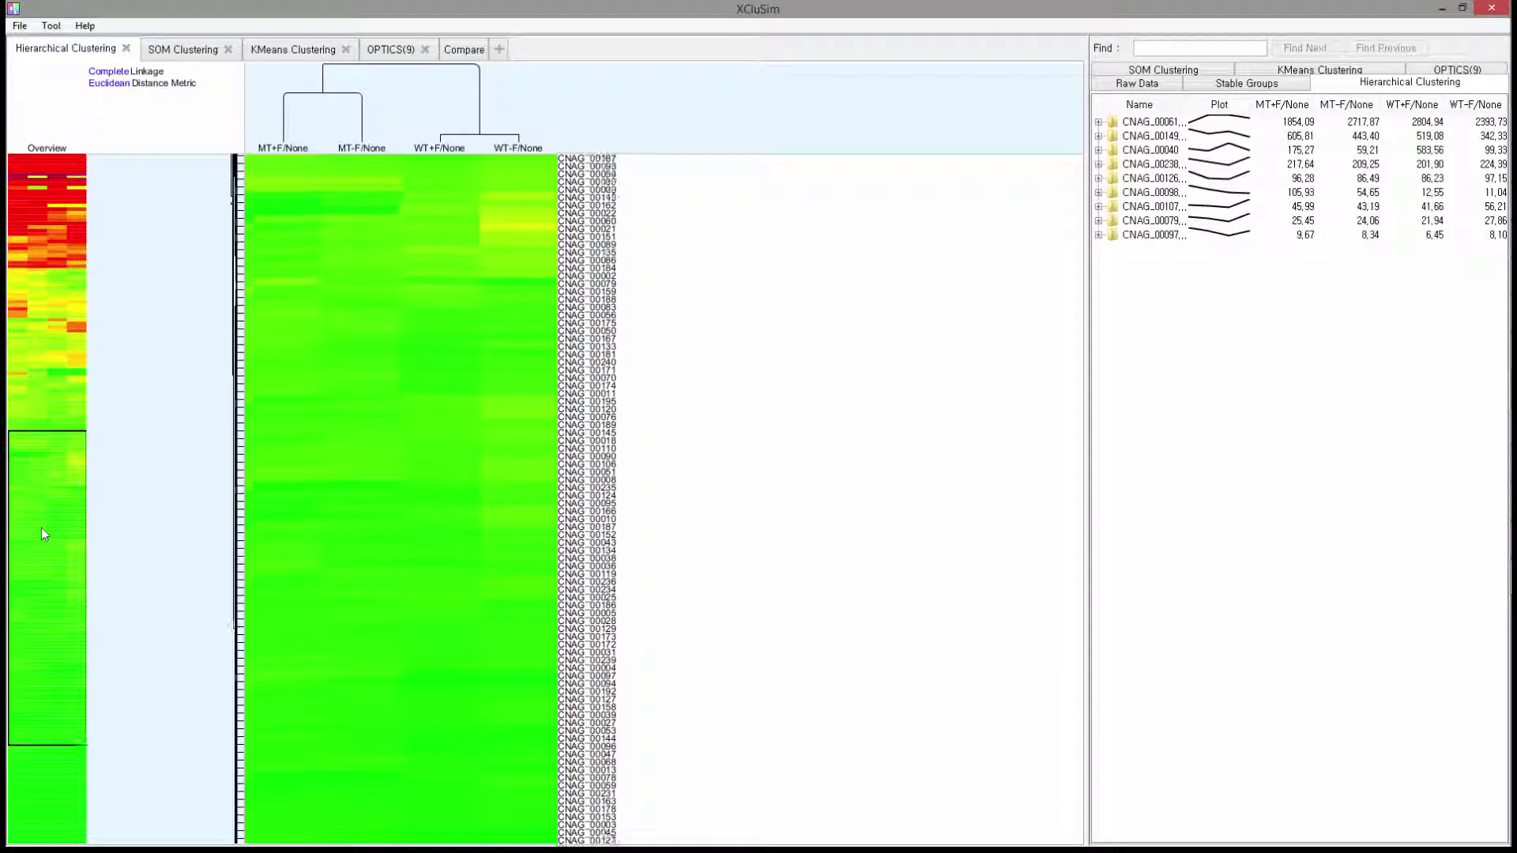
# Scroll the heatmap to the redder rows, then zoom into and out of the orange KMeans cluster.
pyautogui.moveTo(41, 527); pyautogui.dragTo(46, 348)
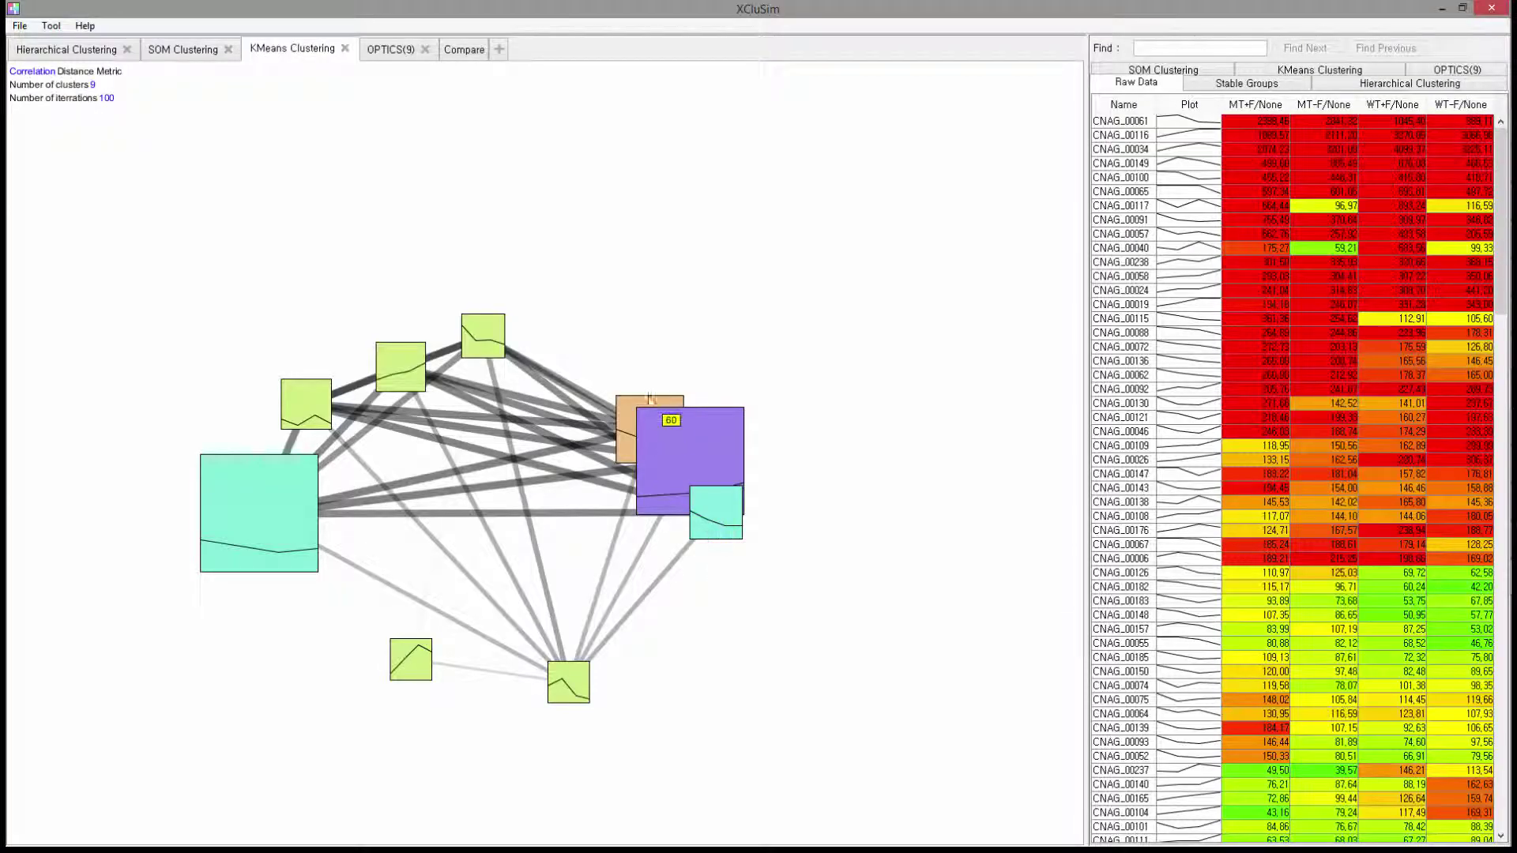
pyautogui.click(647, 423)
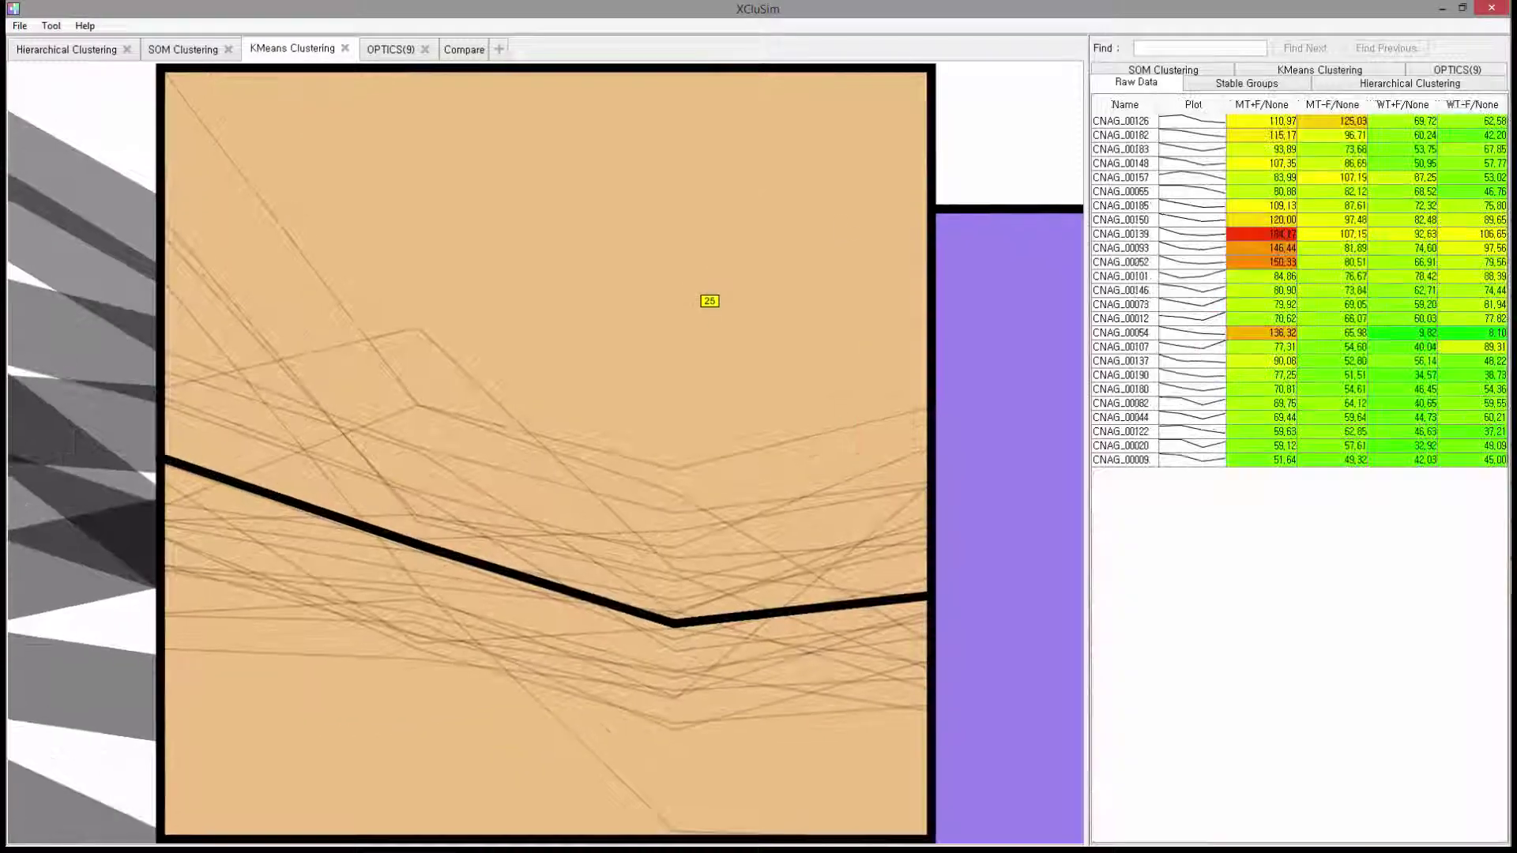
pyautogui.click(979, 149)
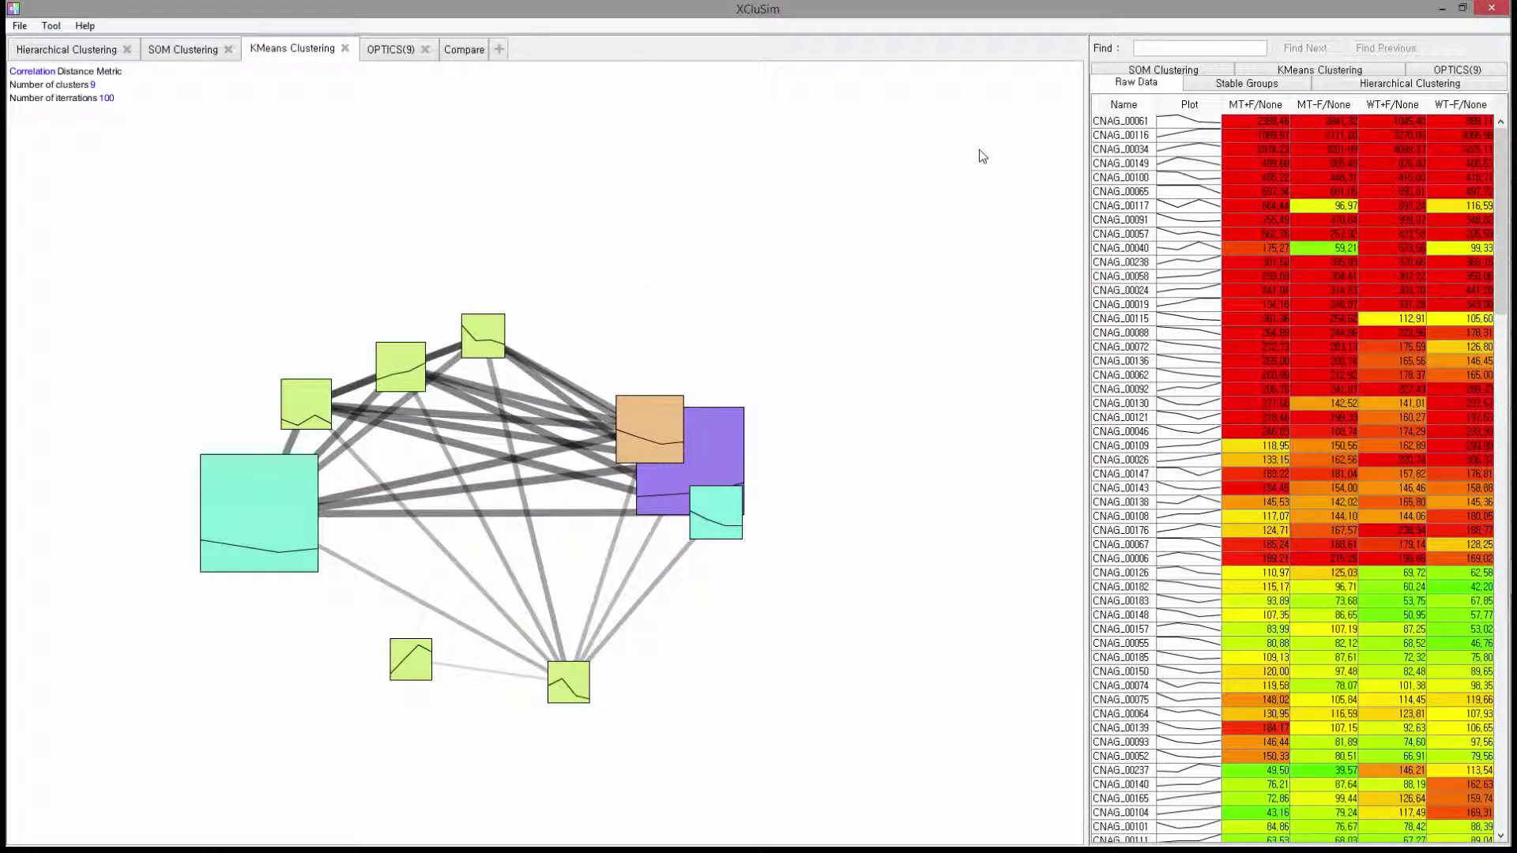
# Zoom into a lower-middle SOM hexagon cluster, then pick a small OPTICS(9) cluster to list its three members.
pyautogui.click(183, 49)
pyautogui.click(429, 595)
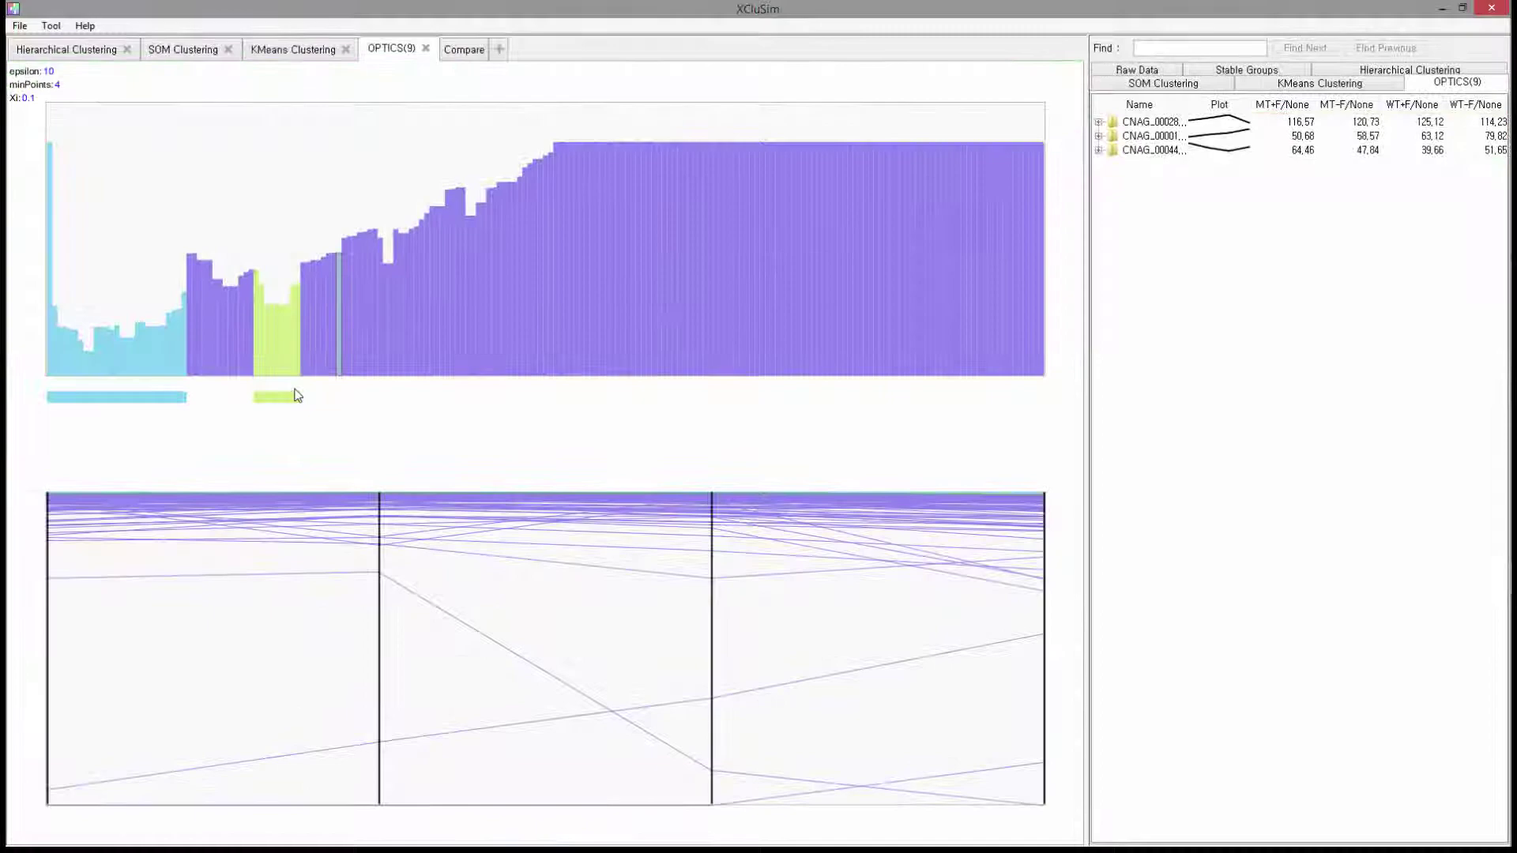
pyautogui.click(276, 398)
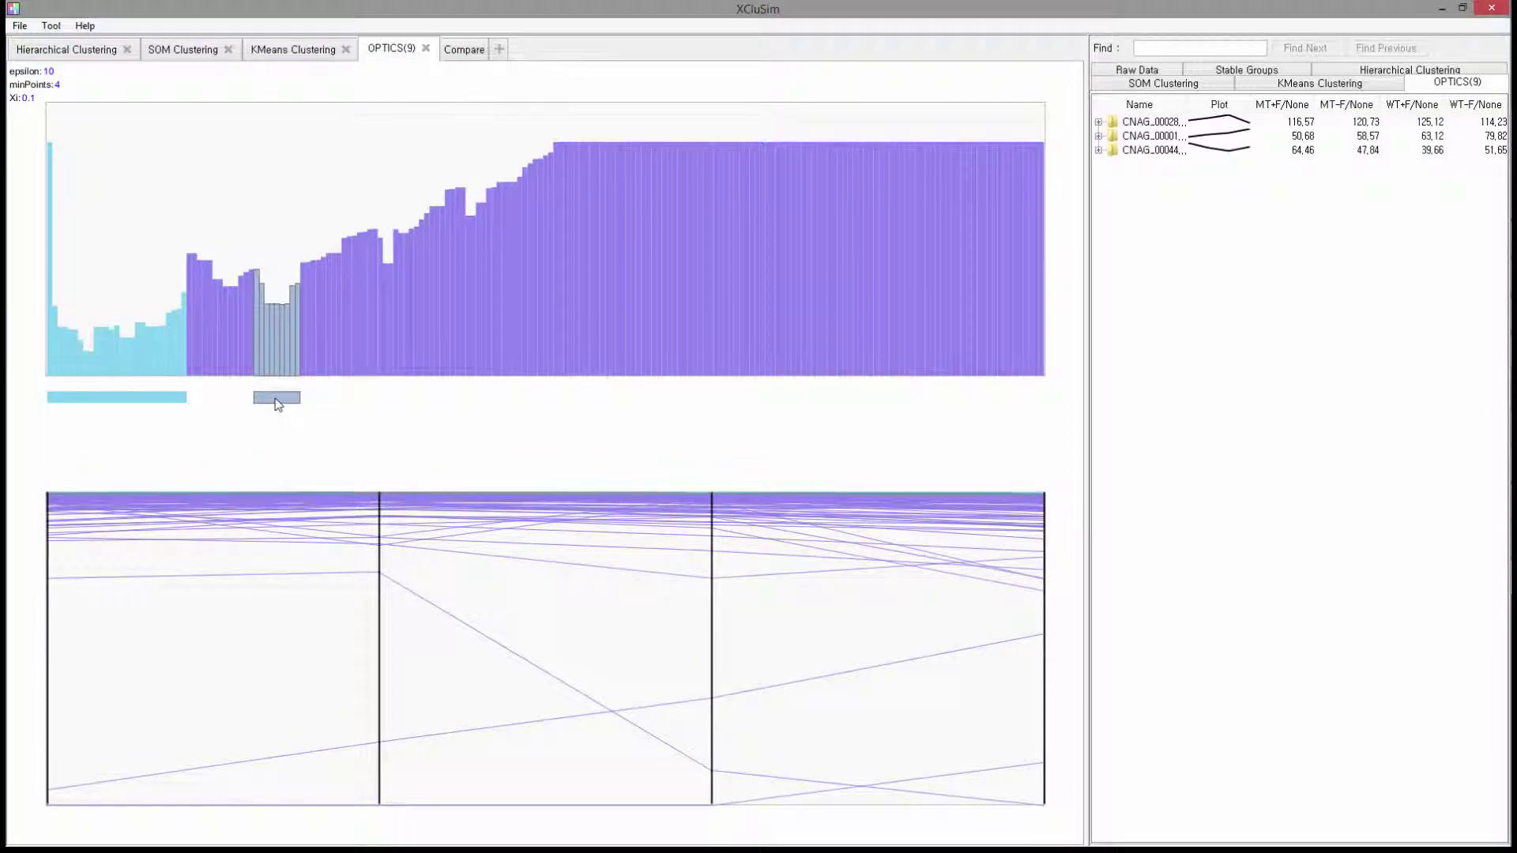